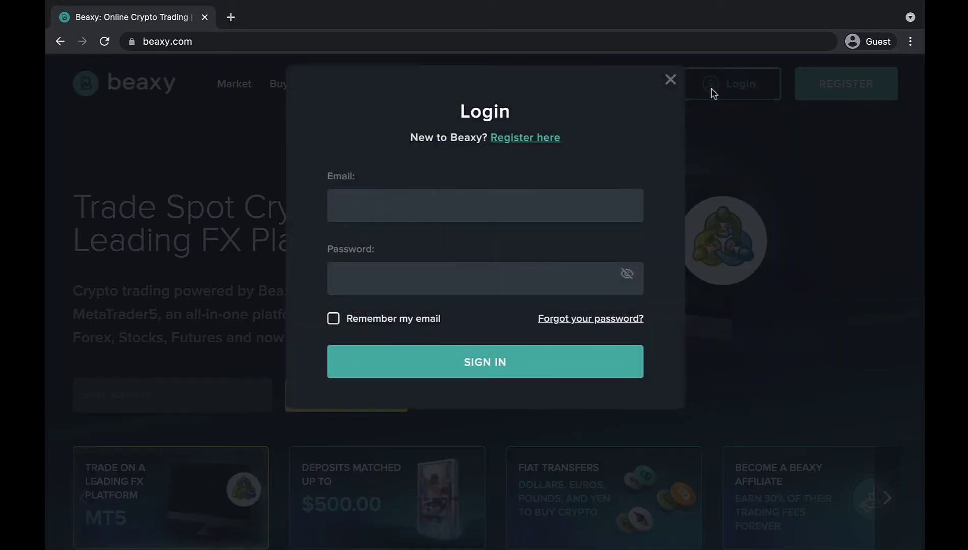
Step: Sign in to Beaxy with the saved account email and password, then enter the 6-digit authenticator code
click(544, 204)
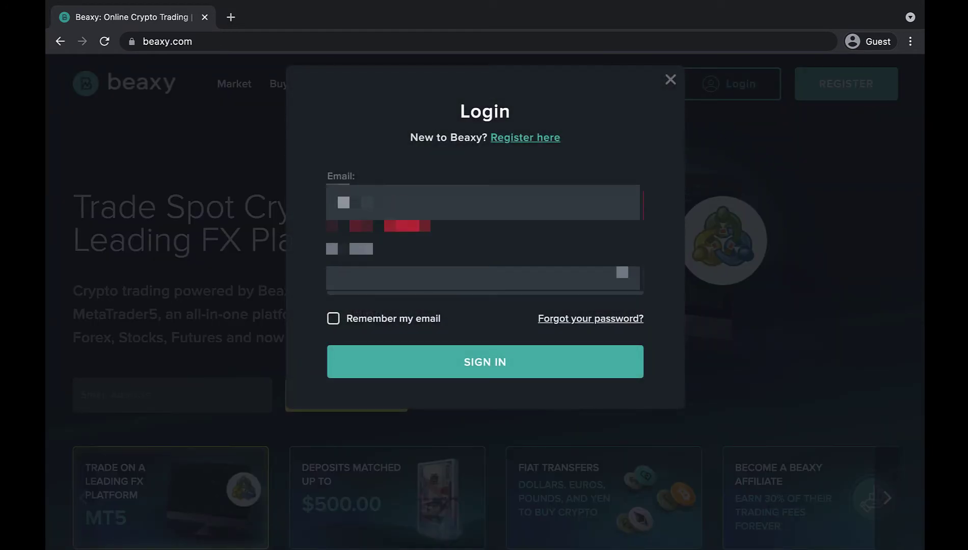
key(super+v)
key(Return)
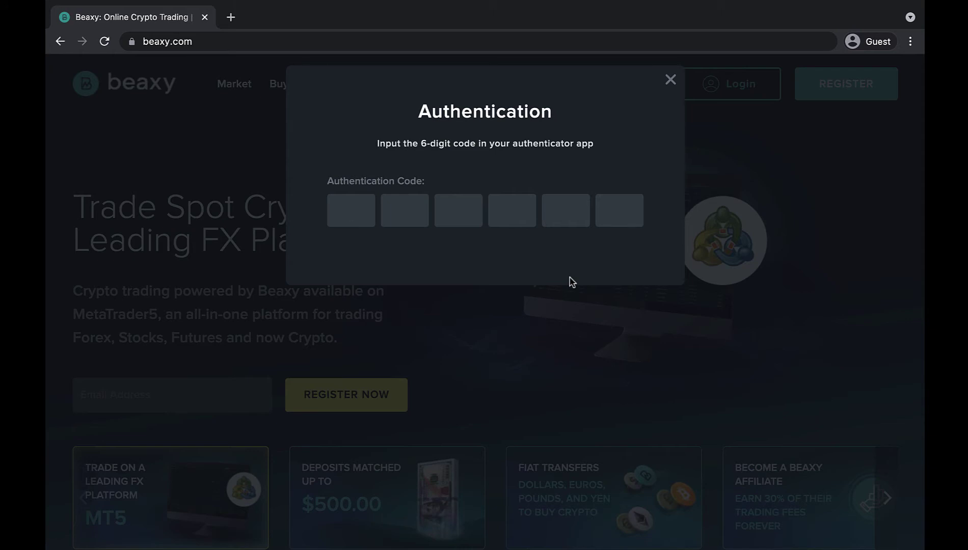
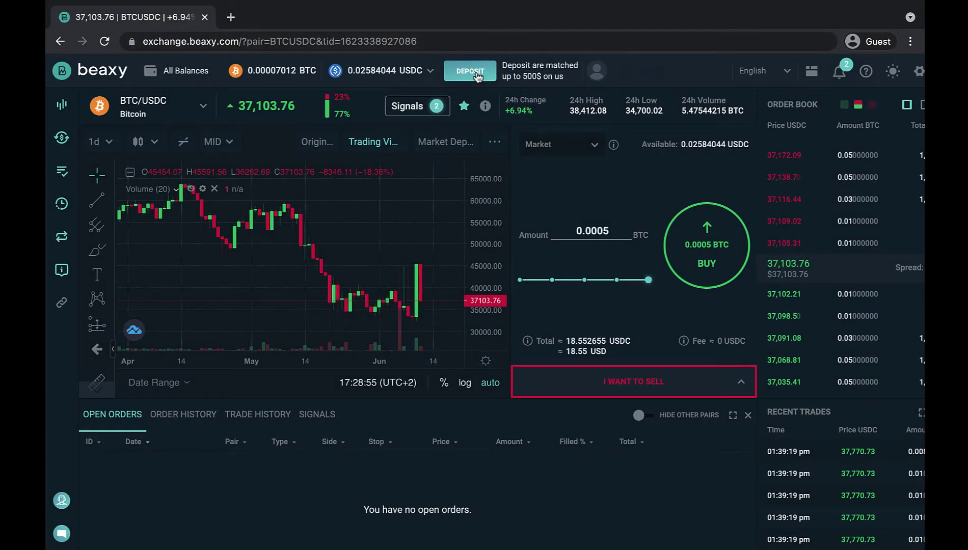
Step: From Deposit, choose Buy Crypto and pick Paxful to buy BTC
click(477, 75)
click(350, 359)
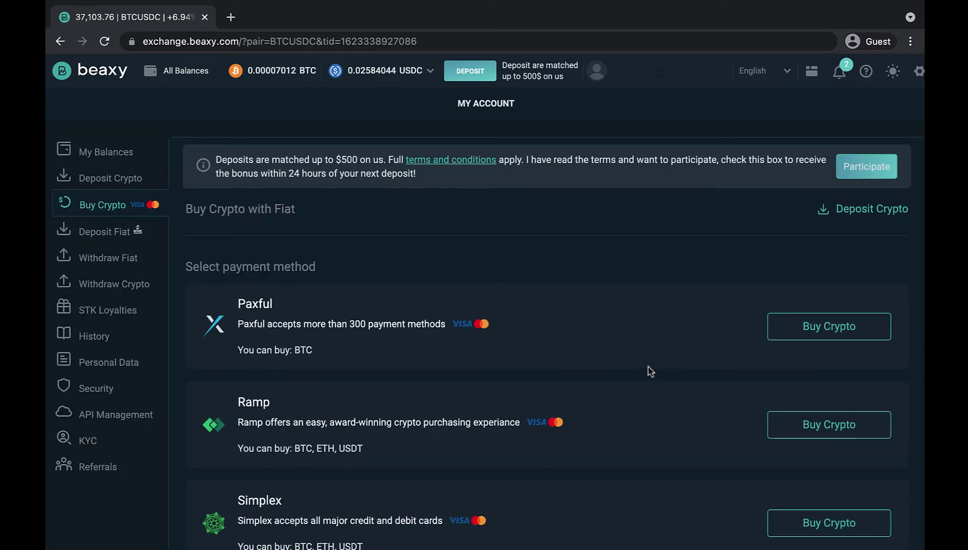
click(799, 335)
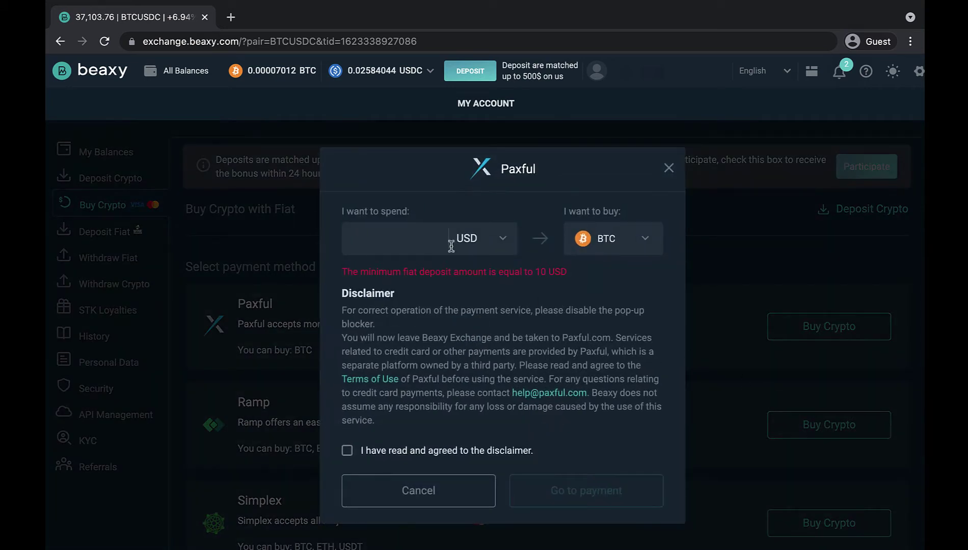
Step: Set the spend amount to 50 EUR, accept the Paxful disclaimer and go to payment
click(397, 241)
text(50)
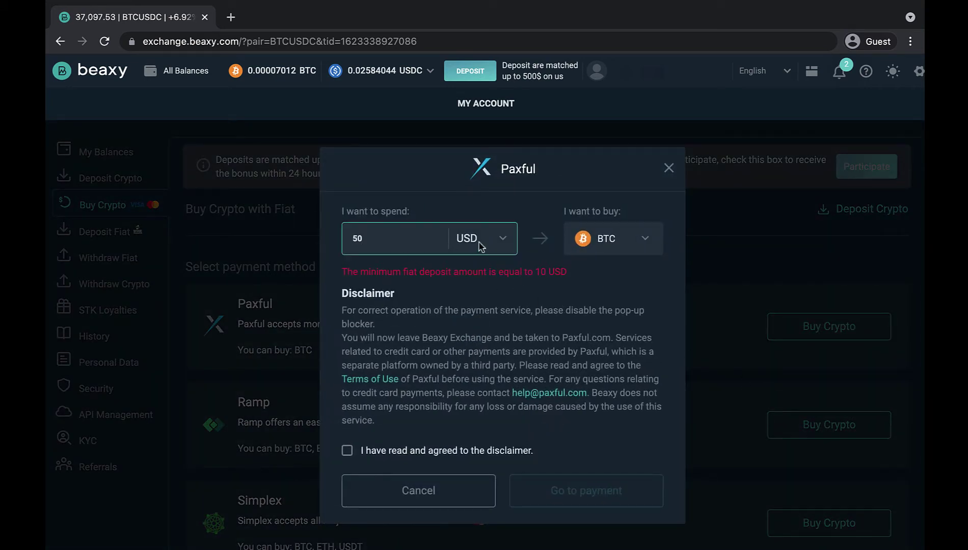
click(479, 239)
click(475, 317)
click(368, 458)
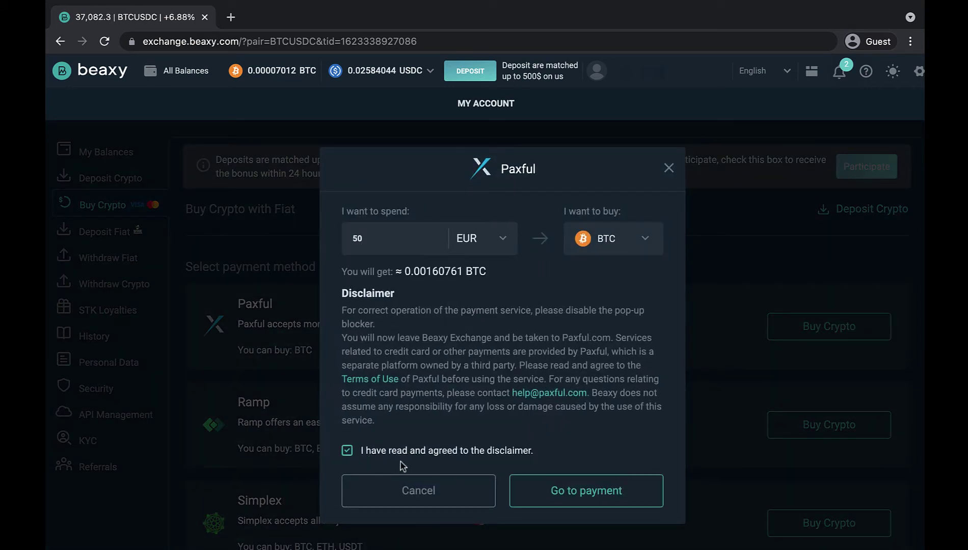
click(551, 487)
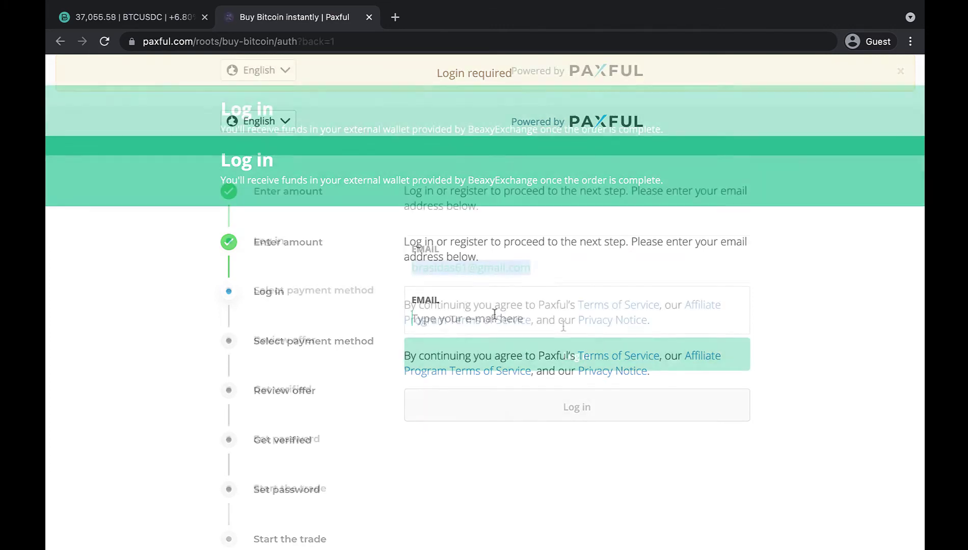
Step: Log in to Paxful with the account email and password, solving the slide-puzzle check
text(@beaxy.com)
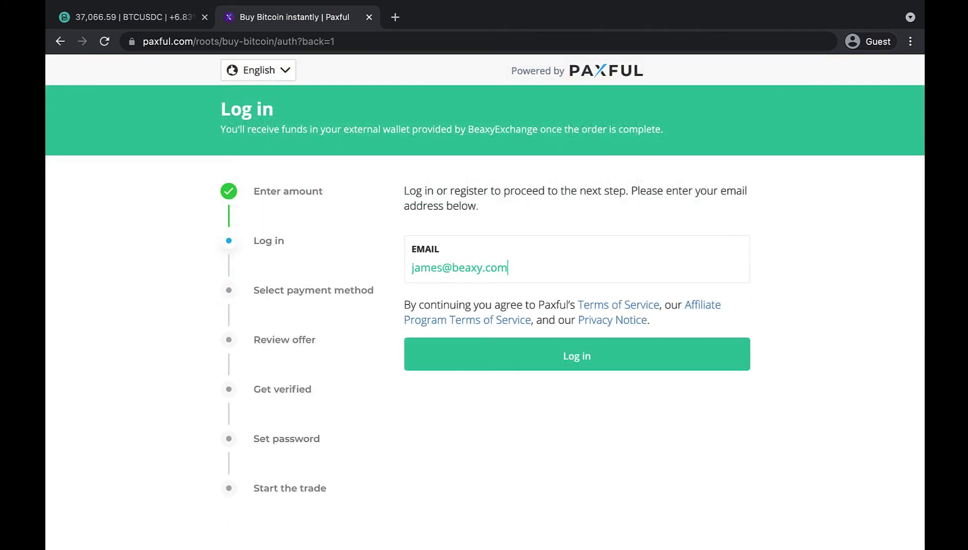
key(Return)
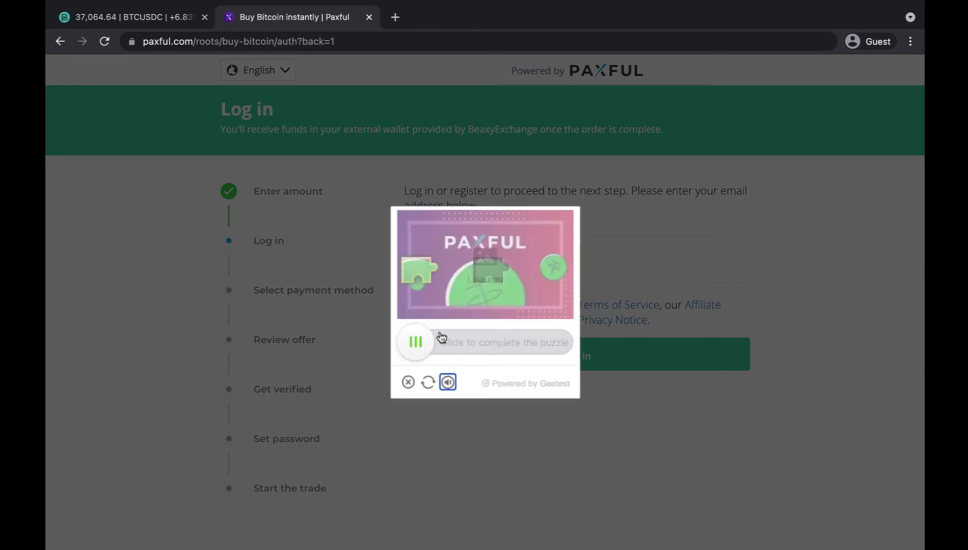
drag(415, 332, 485, 344)
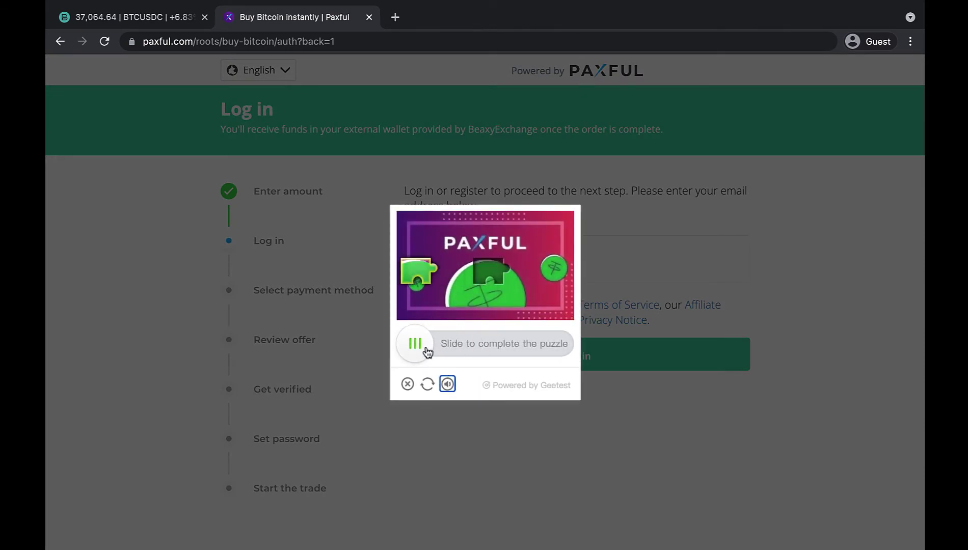
drag(426, 352, 499, 352)
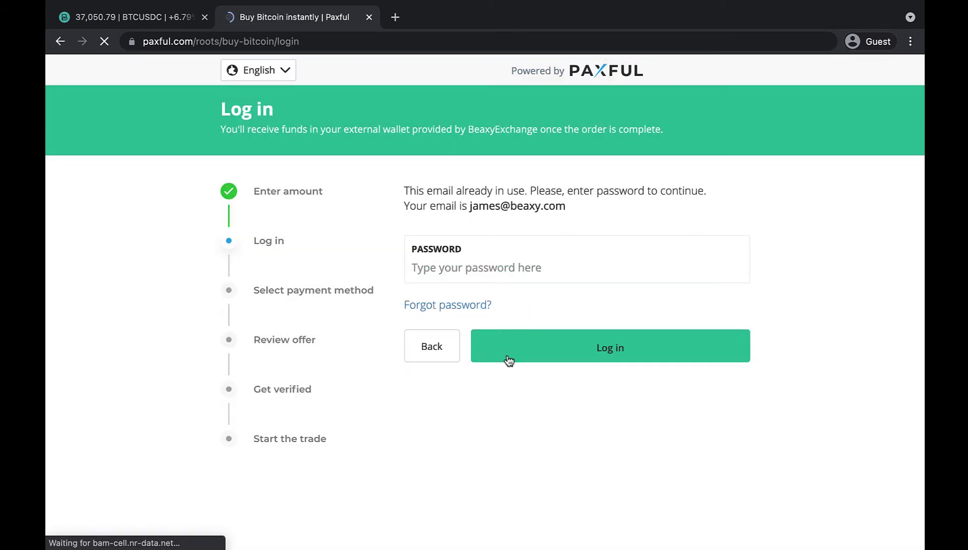
click(490, 267)
text(••)
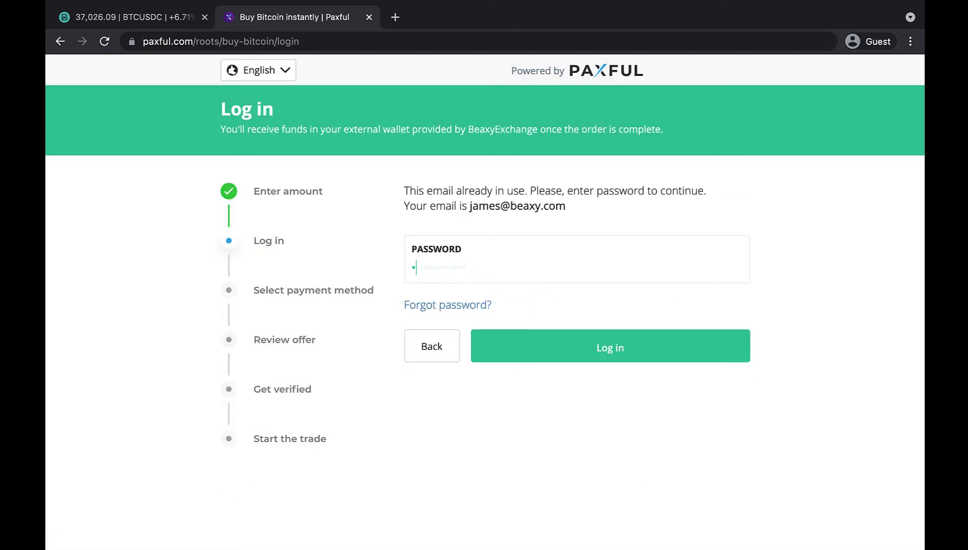
text(•••••••••••••)
key(Return)
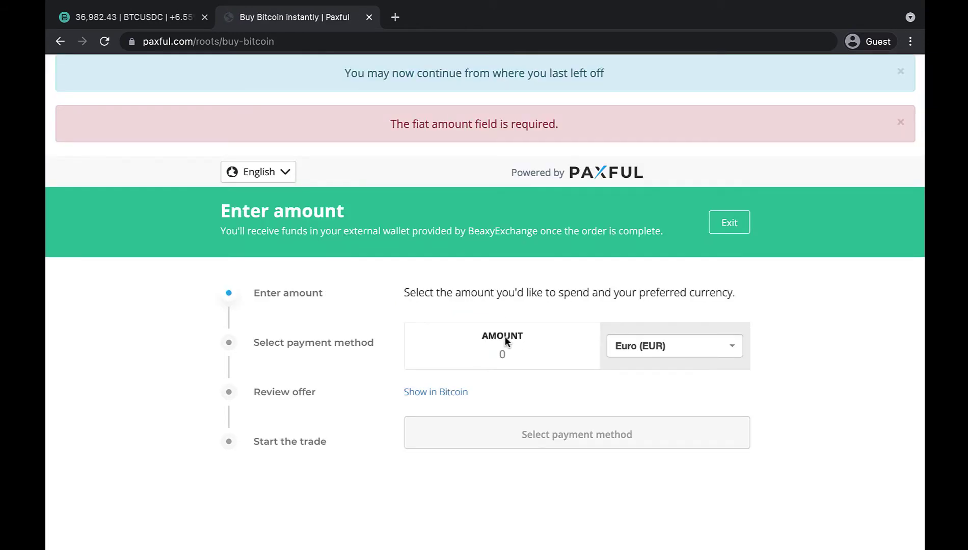
Step: Begin a Paxful trade paying 50 EUR by debit/credit card for 0.00145546 BTC
click(521, 350)
text(50)
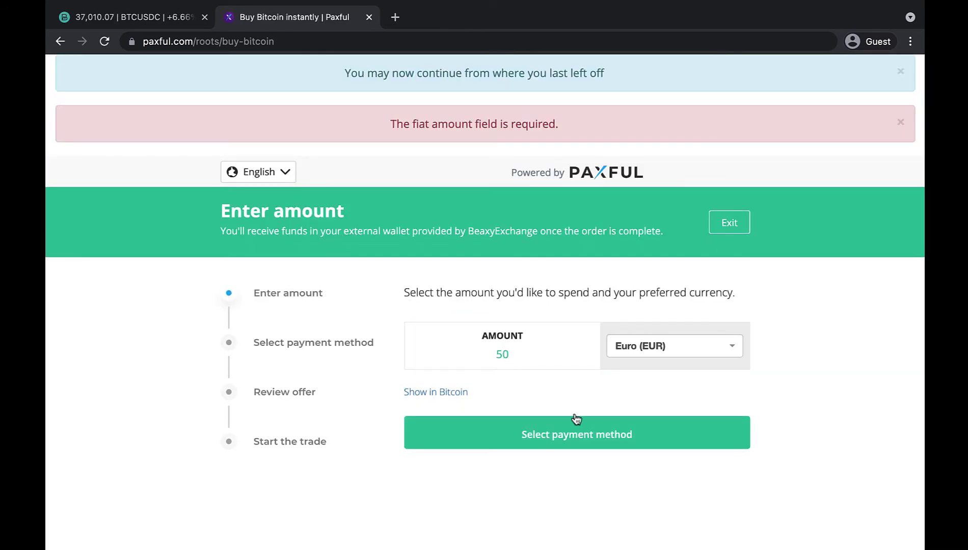
click(575, 420)
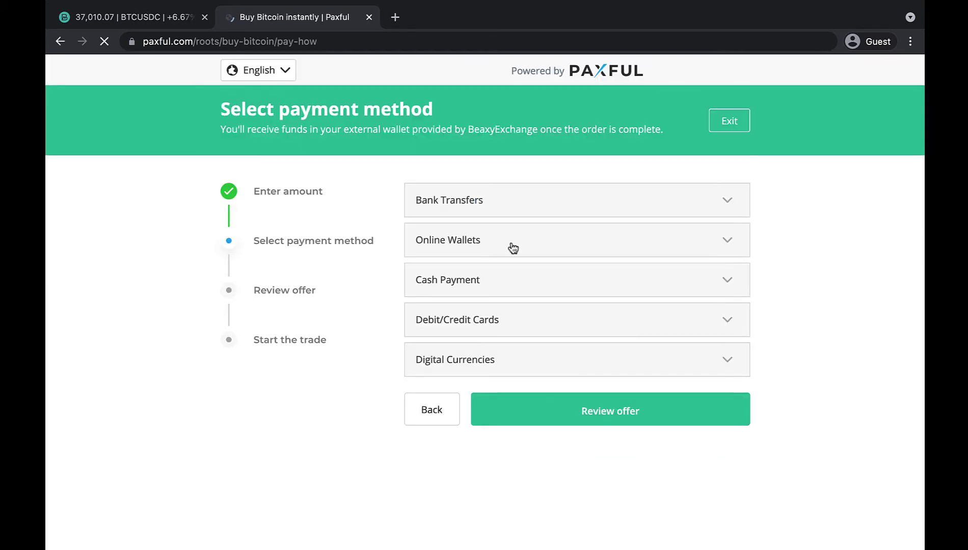
click(532, 321)
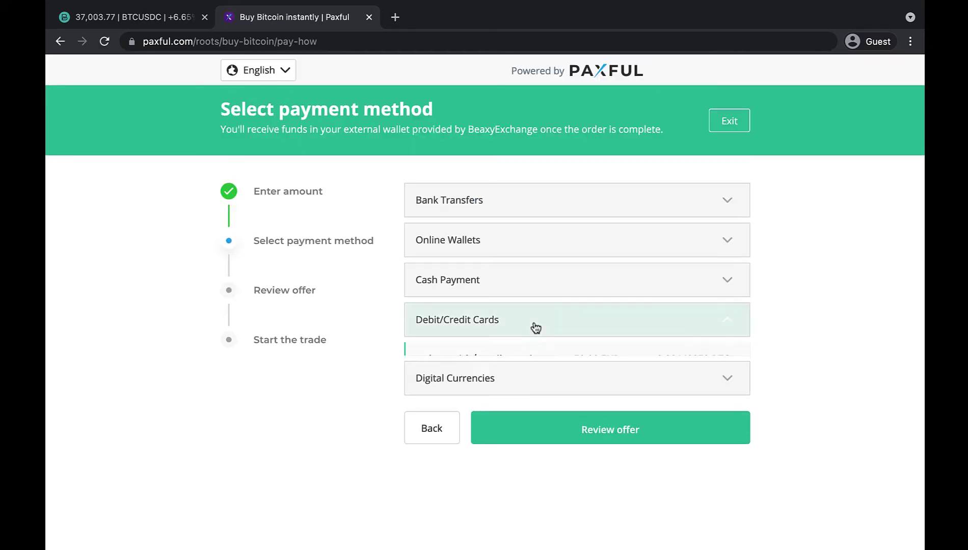
scroll(595, 439, down, 3)
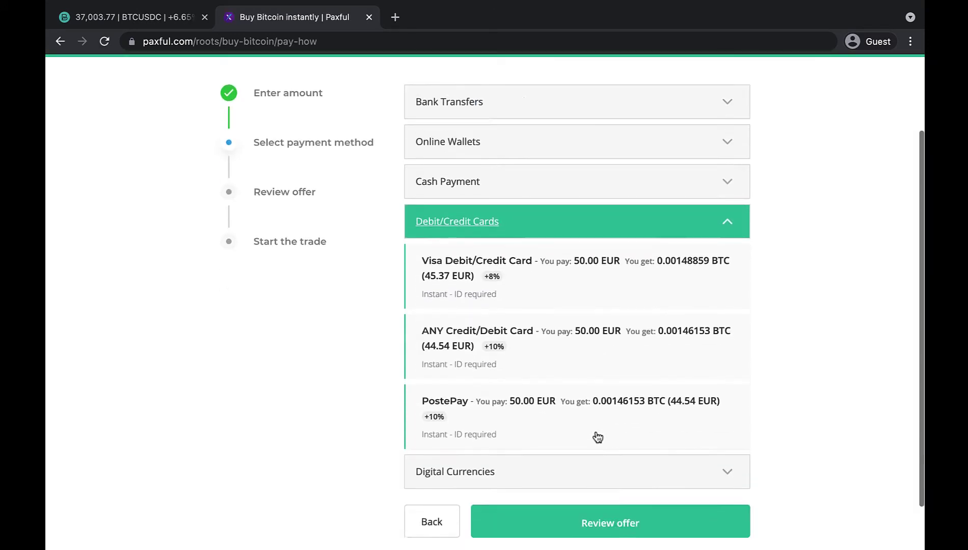
click(588, 469)
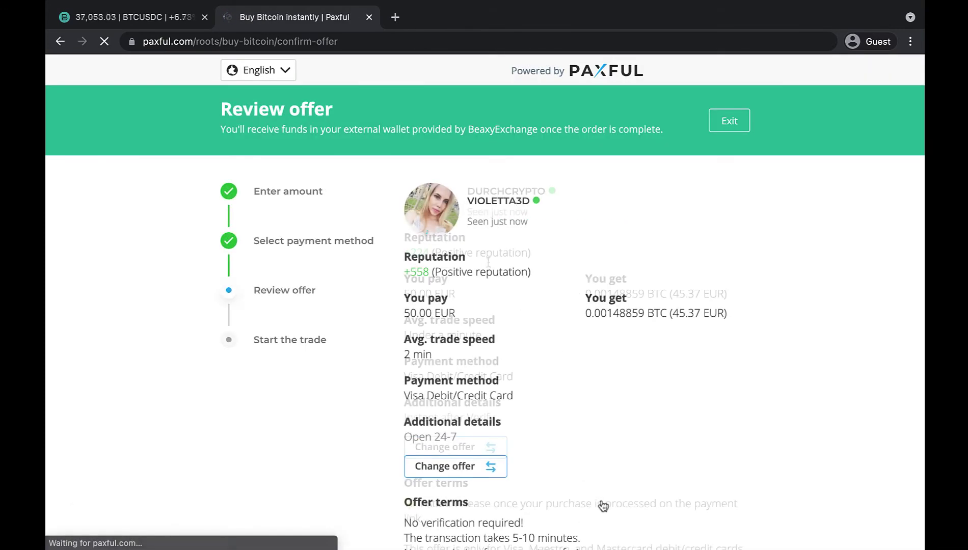
scroll(601, 506, down, 3)
click(572, 469)
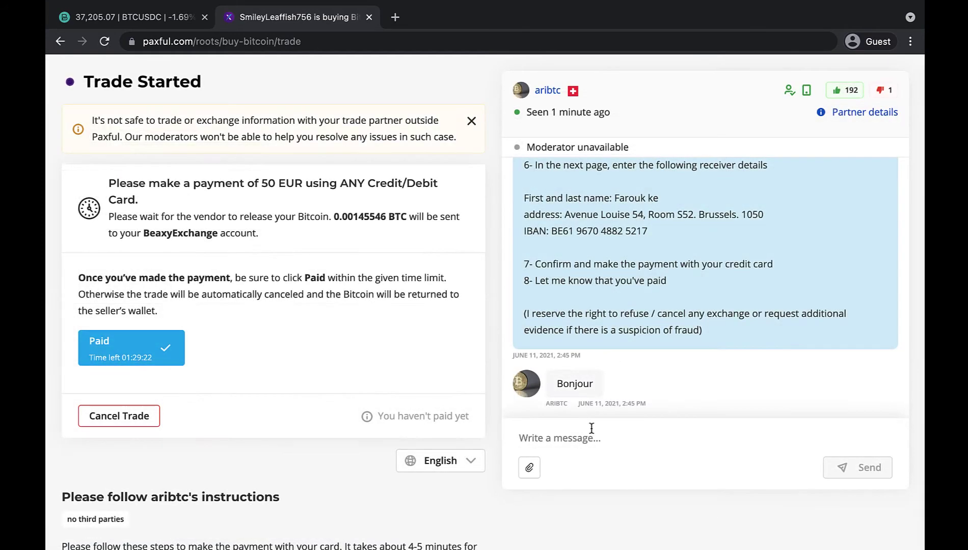
Step: Send the trade partner the chat message 'Bonjour - je vais sur le site web pour payer'
text(Bonjour)
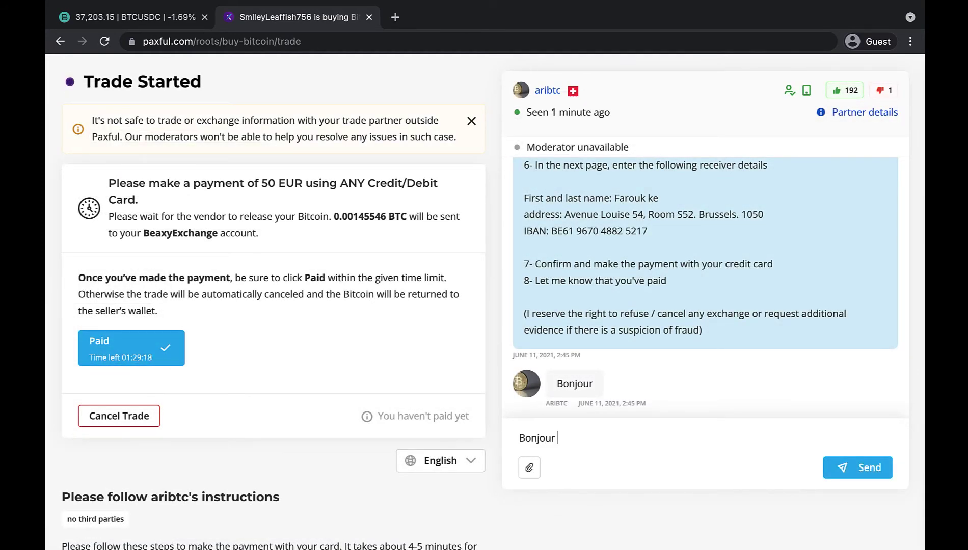
scroll(709, 286, up, 3)
scroll(710, 286, up, 2)
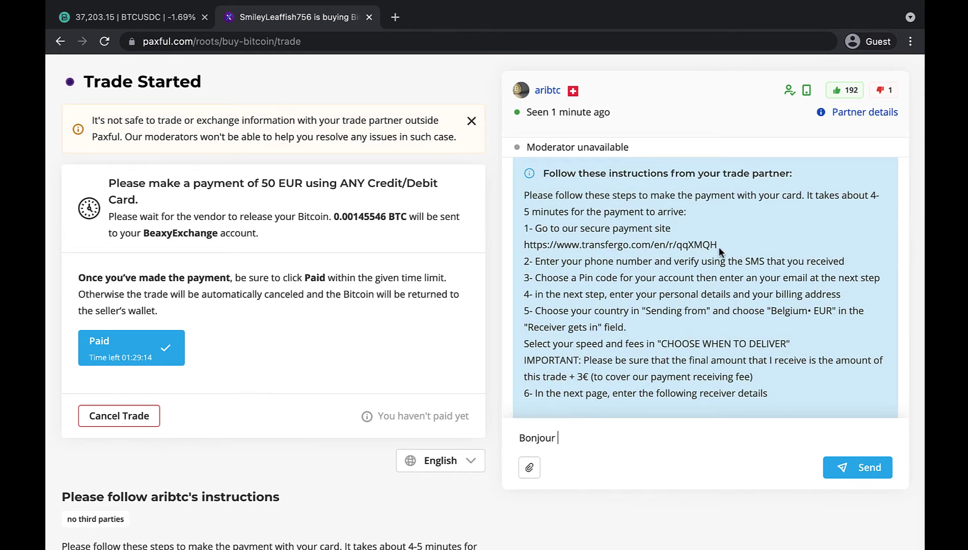
text(- je vais au site web)
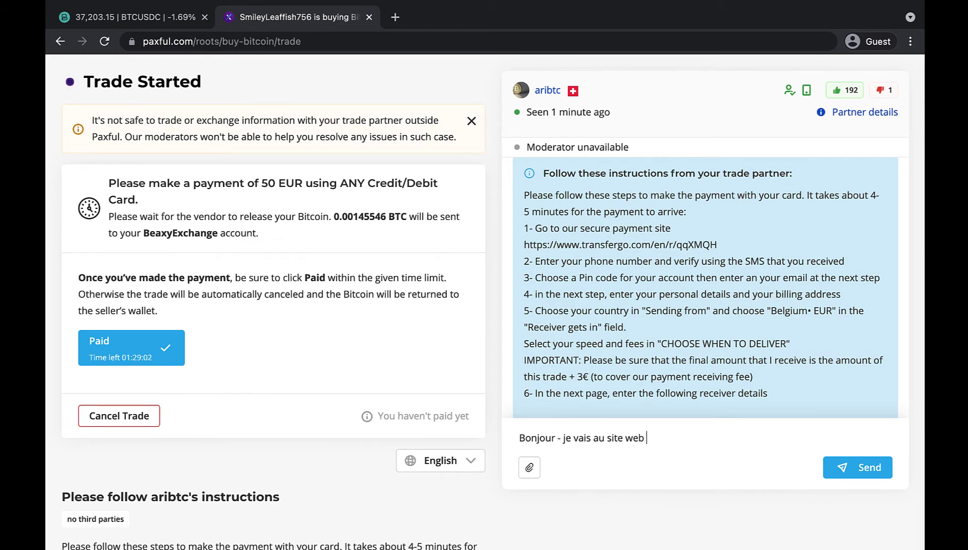
text( et je paie)
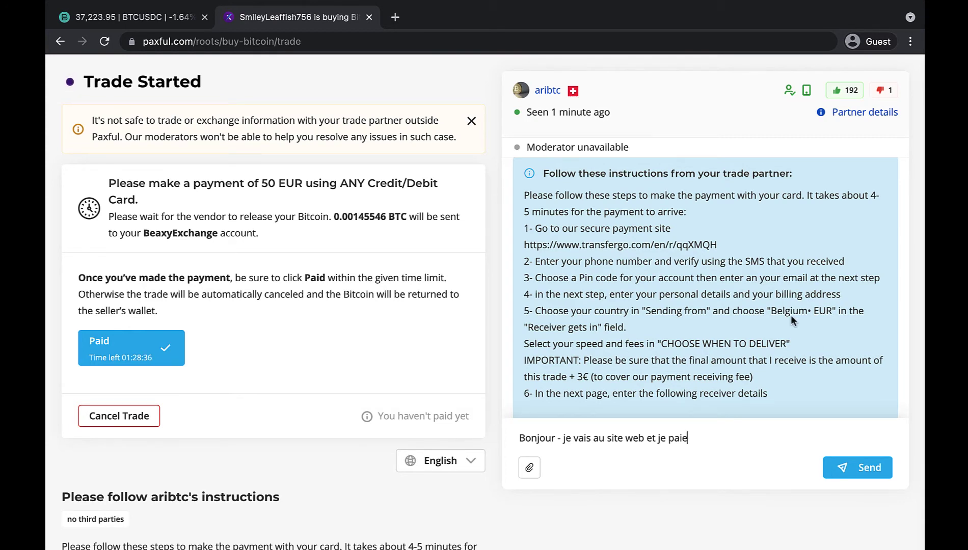
drag(688, 438, 606, 439)
click(607, 439)
drag(688, 438, 589, 439)
text(sur les)
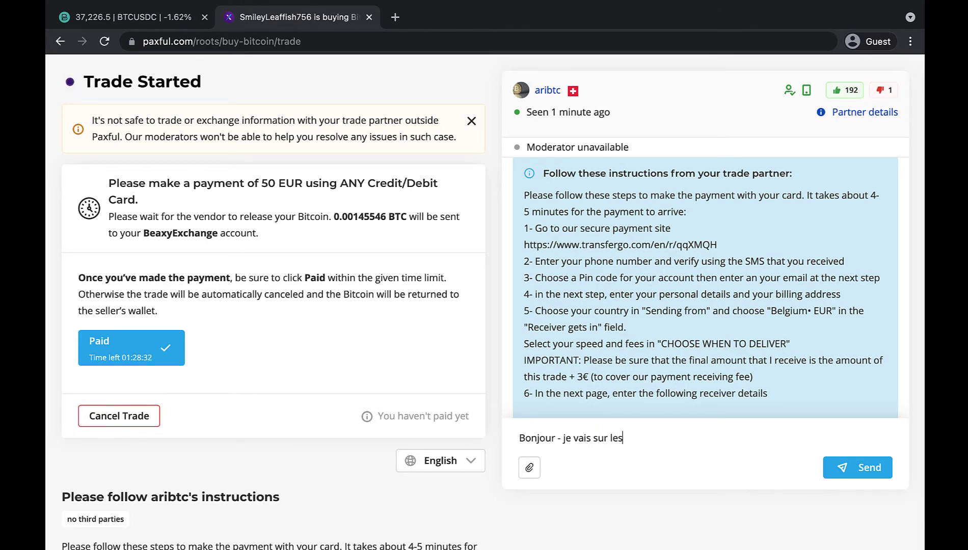
key(BackSpace)
text(site we)
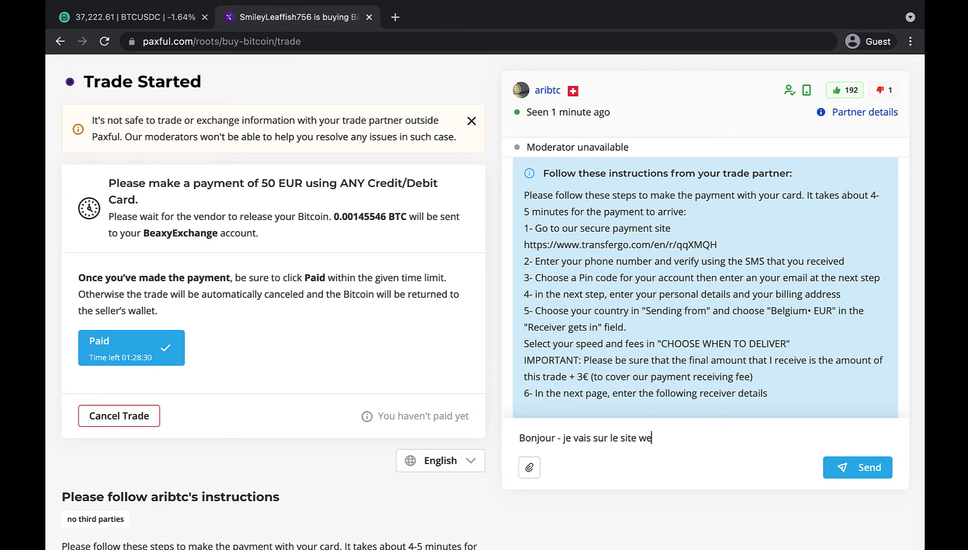
text(b pour payer)
key(Return)
Step: Copy the TransferGo payment link from the trade chat
scroll(670, 388, up, 5)
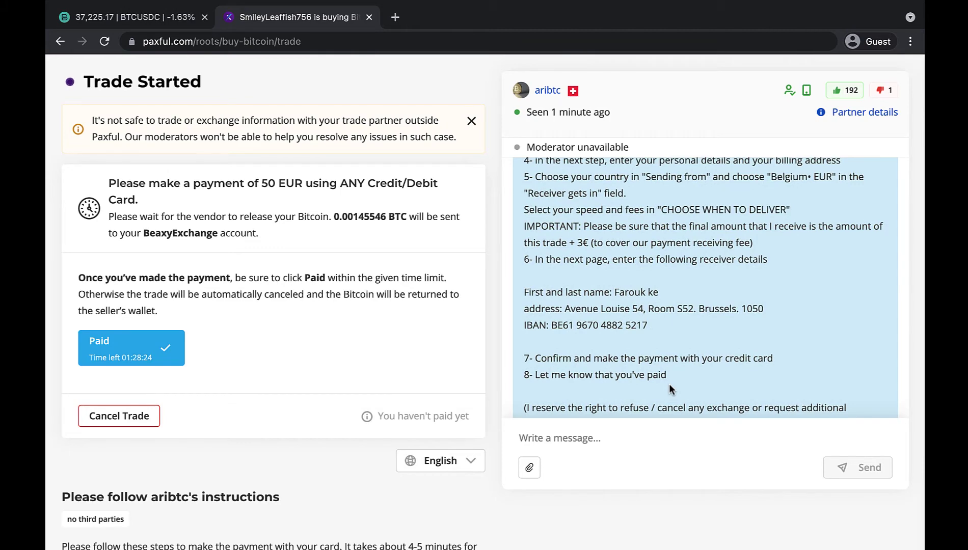
scroll(670, 388, up, 3)
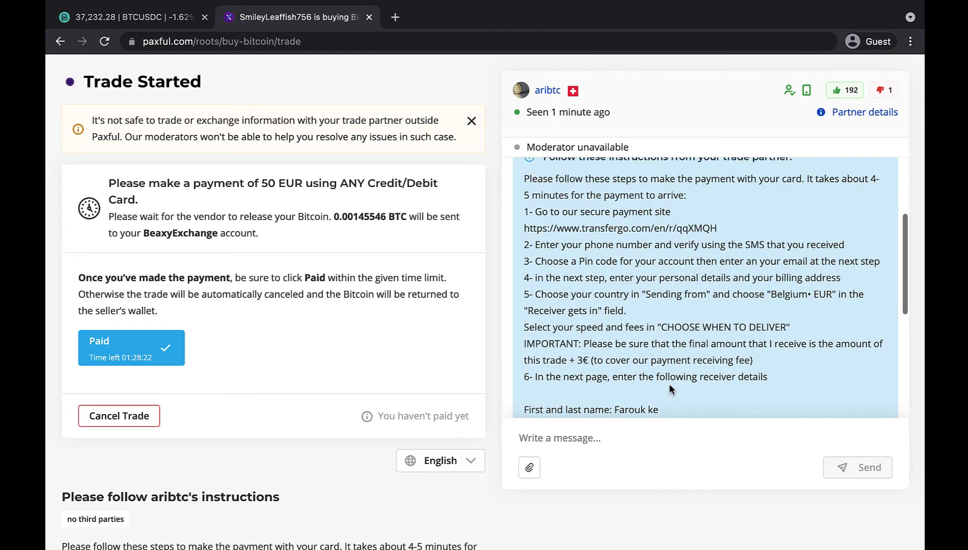
scroll(670, 384, up, 1)
drag(718, 261, 508, 261)
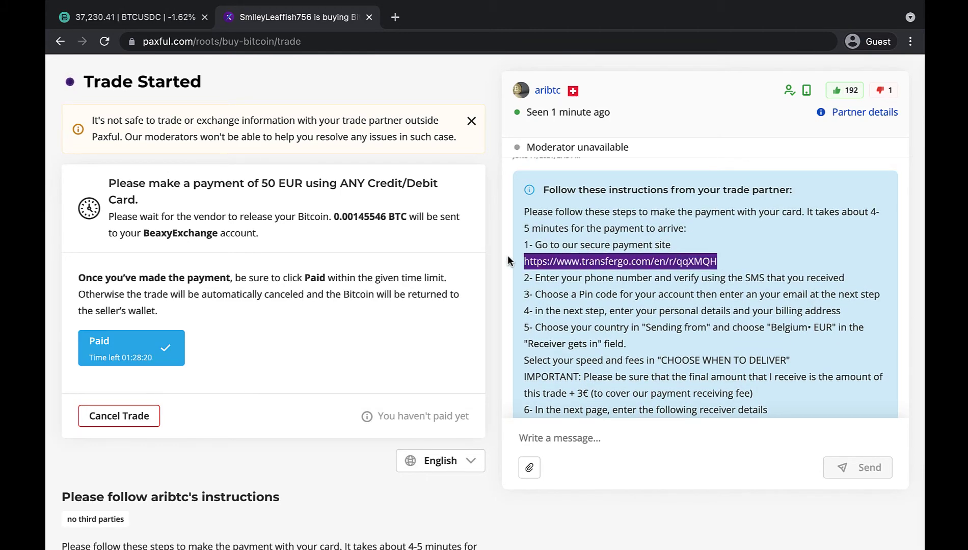
key(ctrl+c)
Step: Load the TransferGo link in a new tab, accept cookies and start signing up
click(395, 17)
key(ctrl+v)
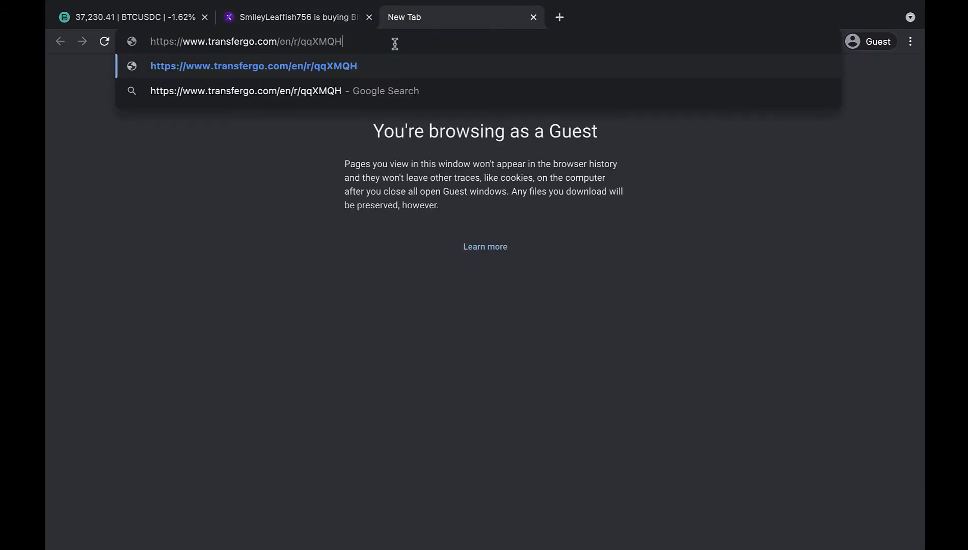
key(Return)
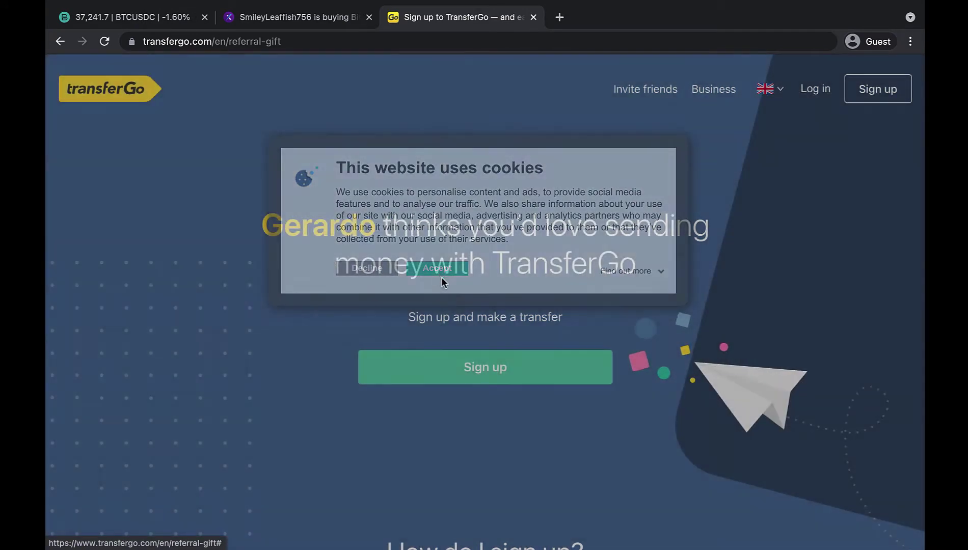
click(441, 278)
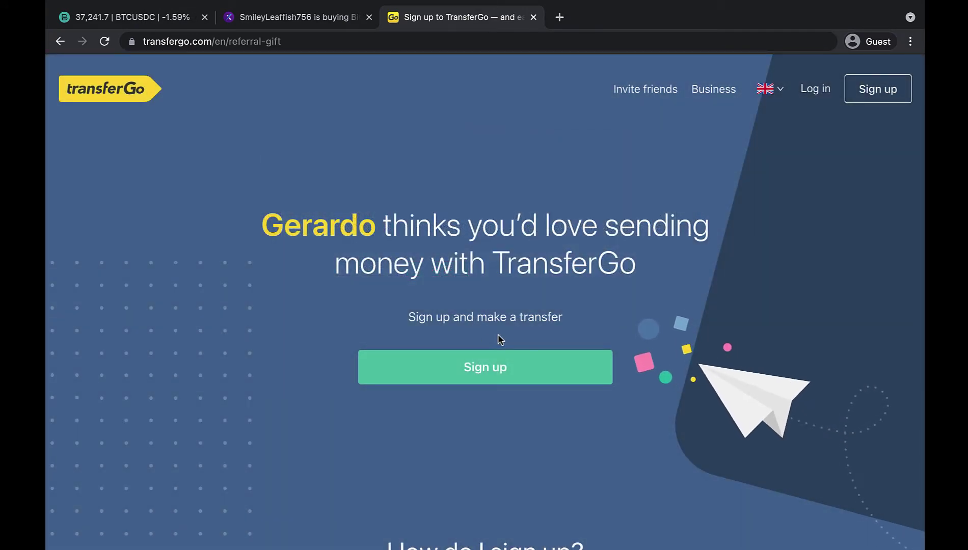
click(508, 375)
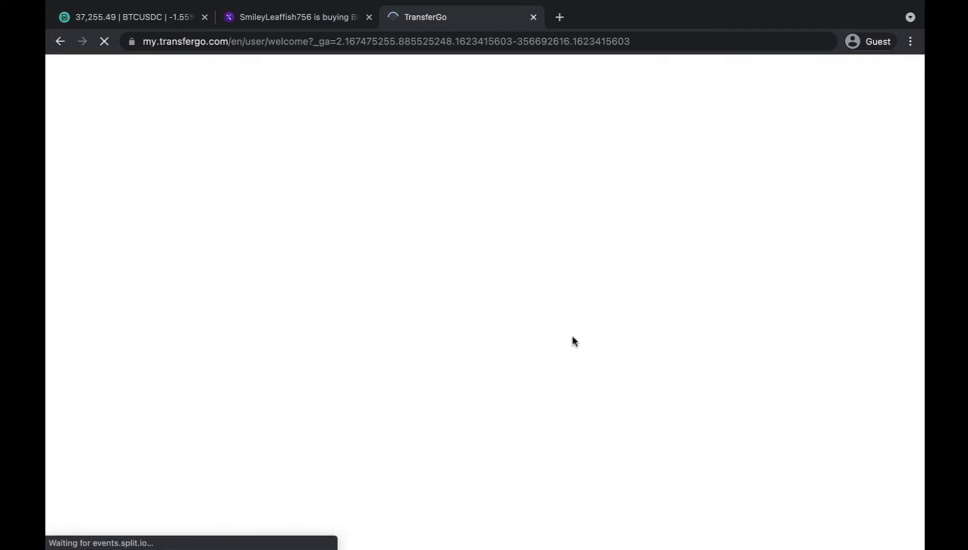
Step: Confirm the mobile number, enter the SMS verification code and create a passcode
click(305, 16)
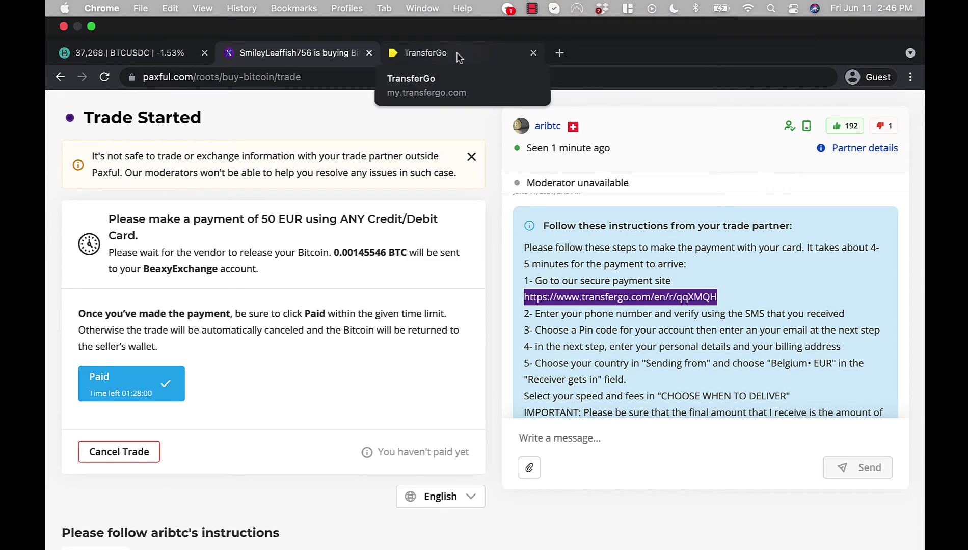
click(457, 55)
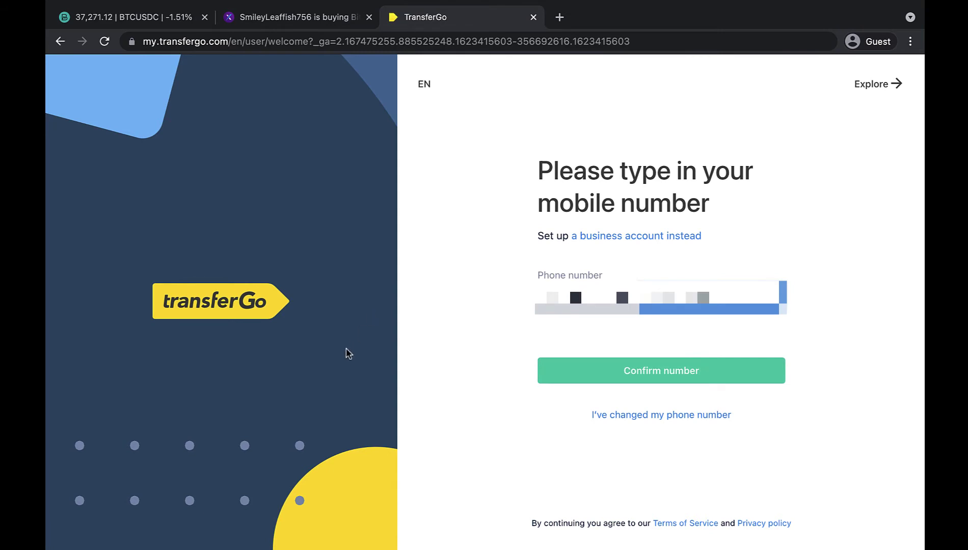
click(616, 373)
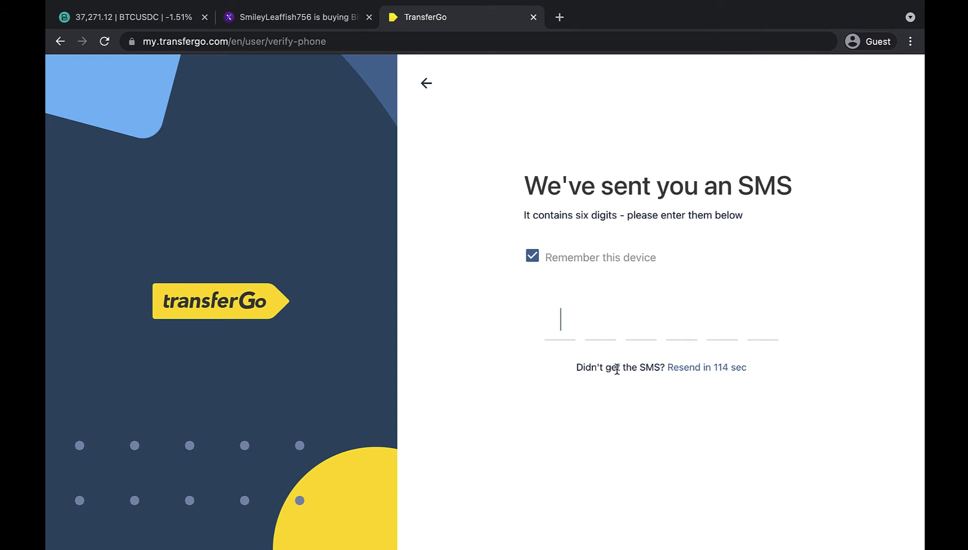
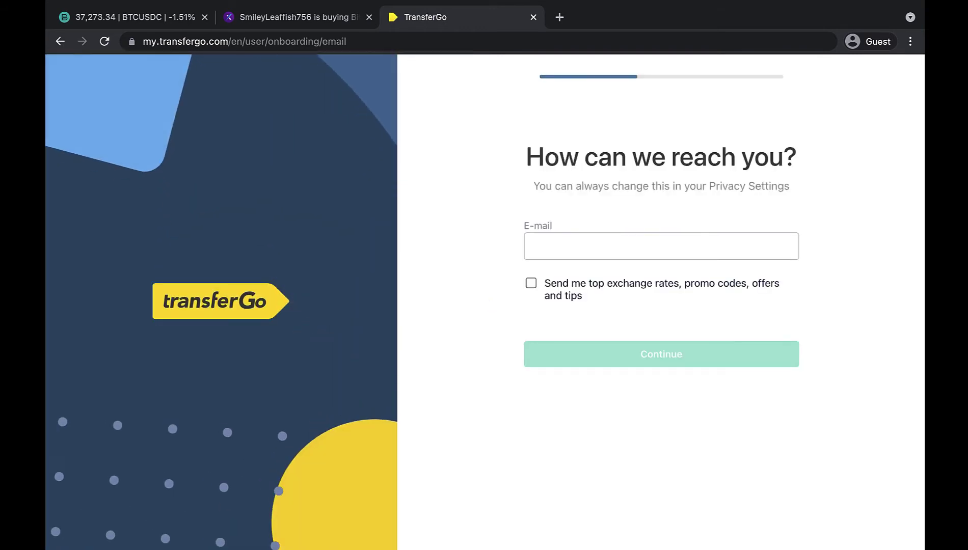
Step: Enter the account e-mail address and continue onboarding
click(631, 239)
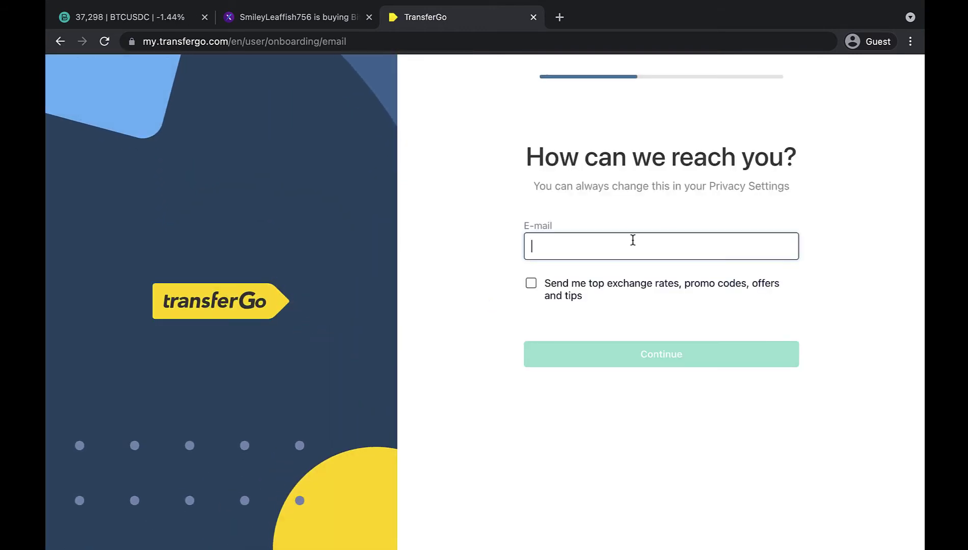
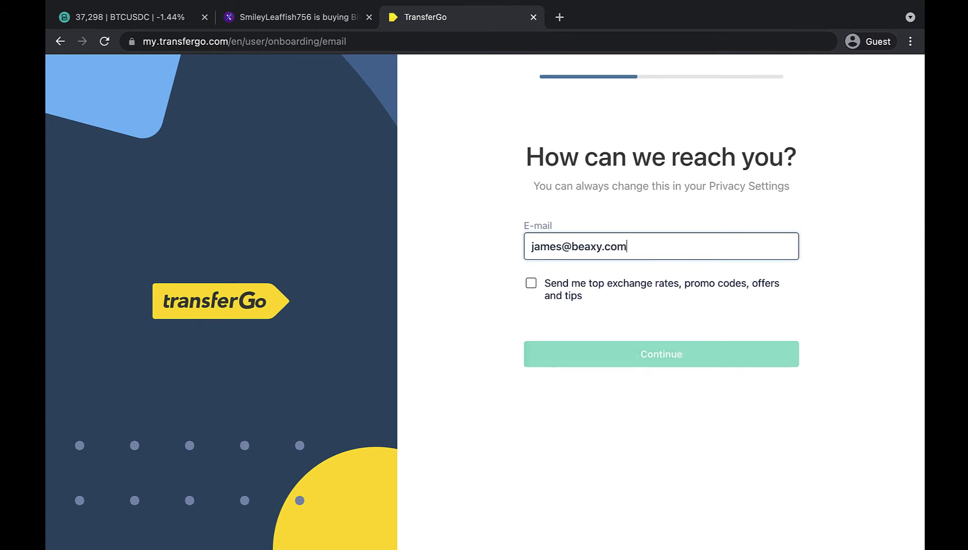
click(681, 358)
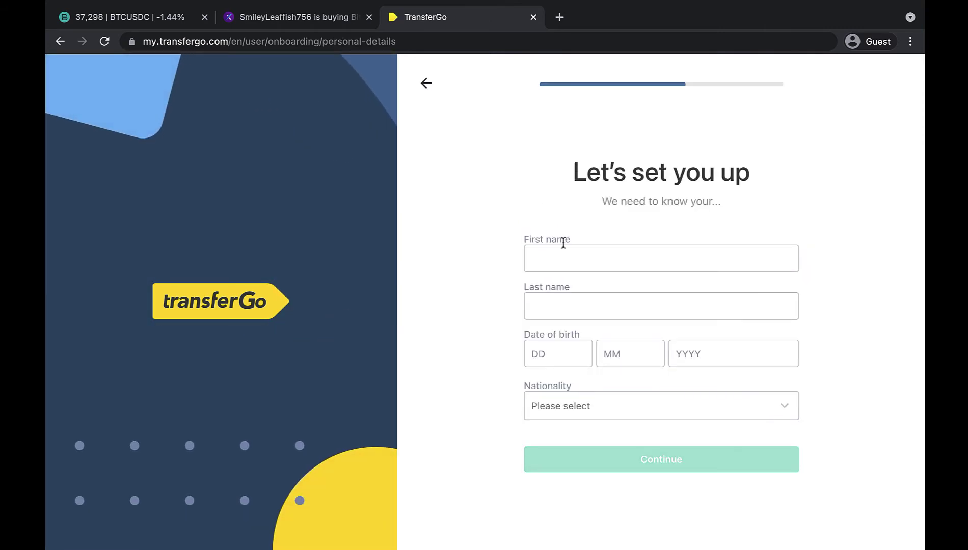
Step: Fill in first name, last name, date of birth and nationality, then continue
click(582, 263)
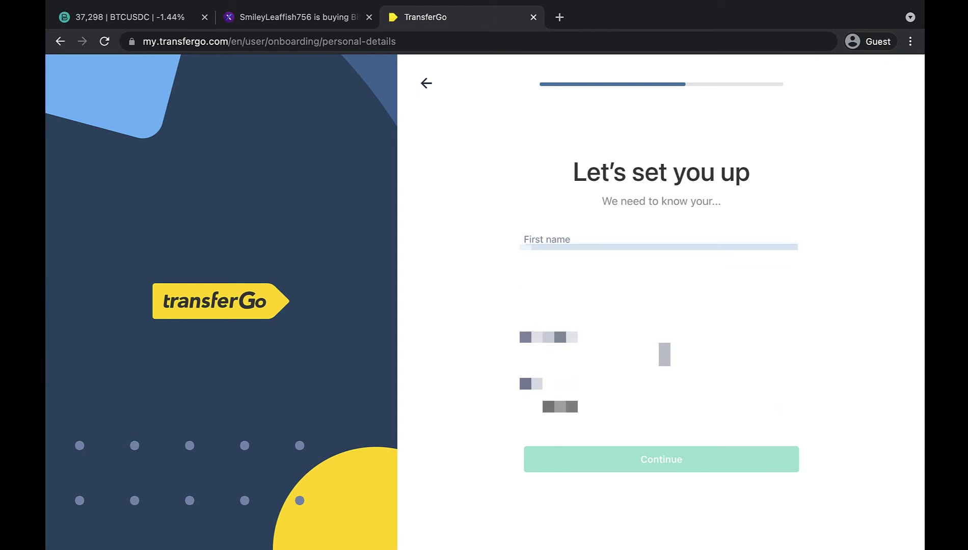
key(Tab)
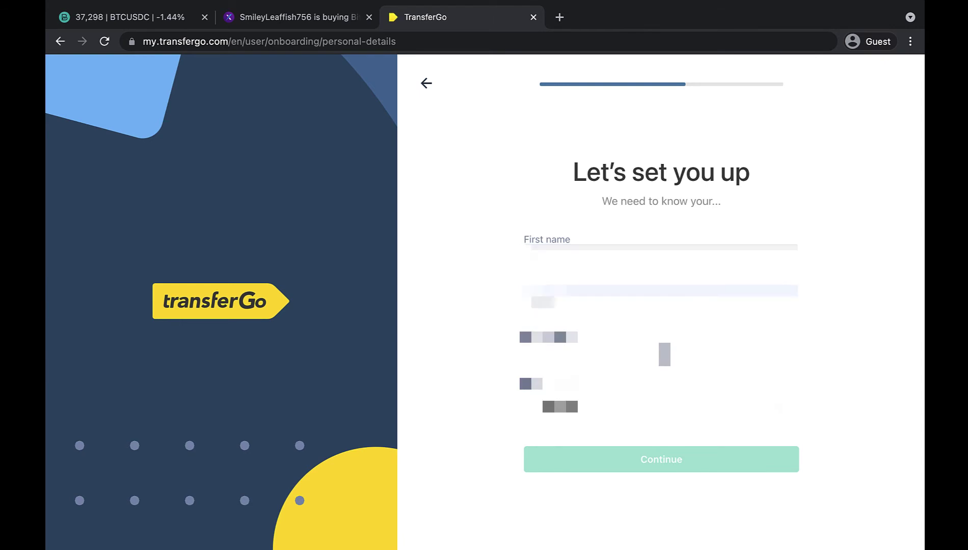
key(Tab)
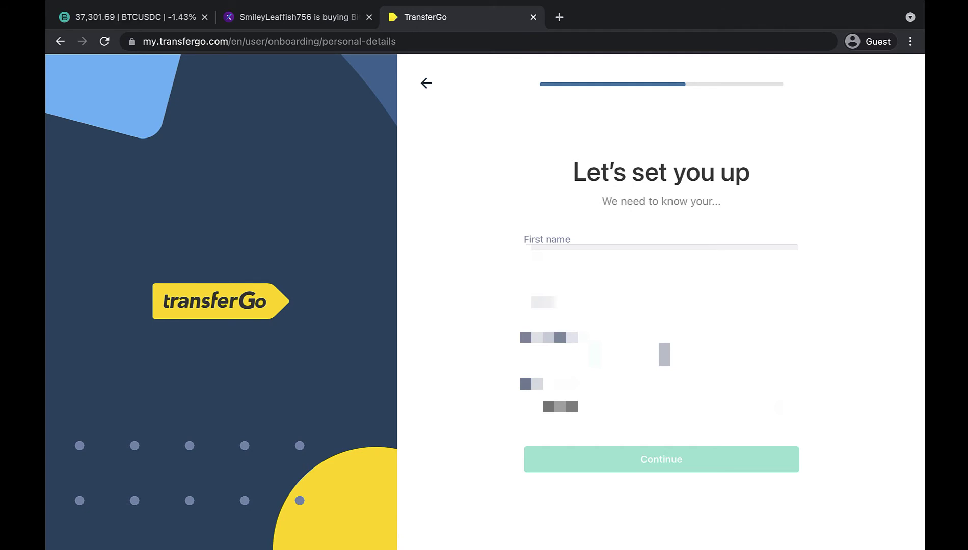
key(Tab)
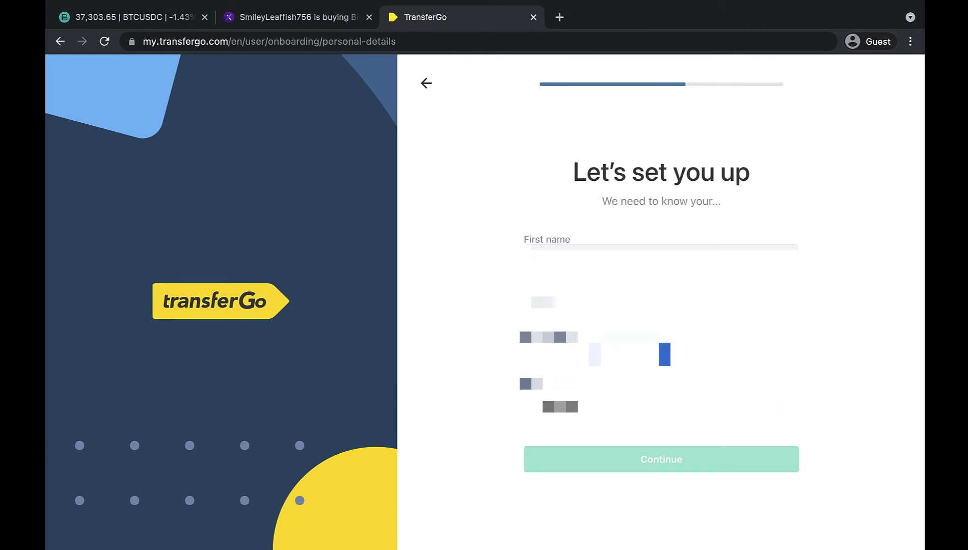
key(Tab)
click(631, 511)
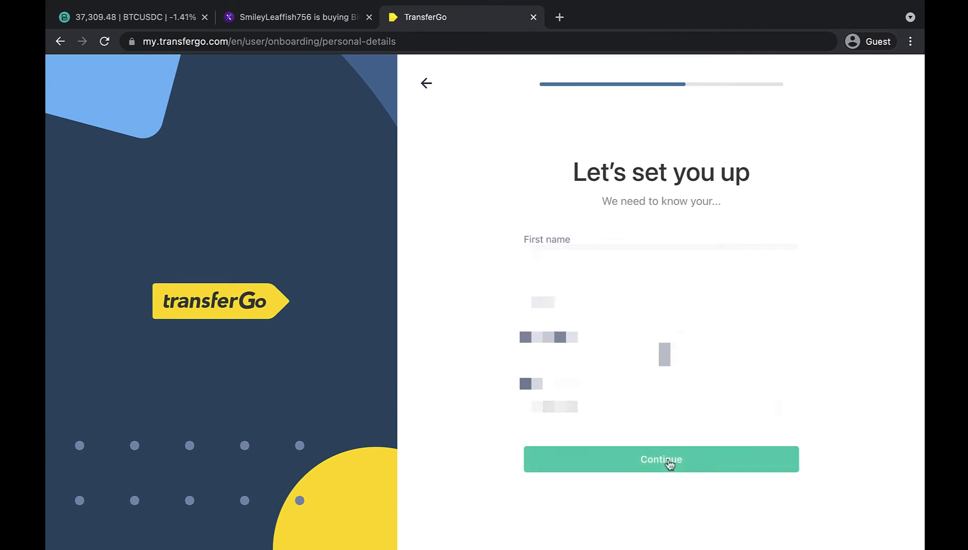
click(669, 464)
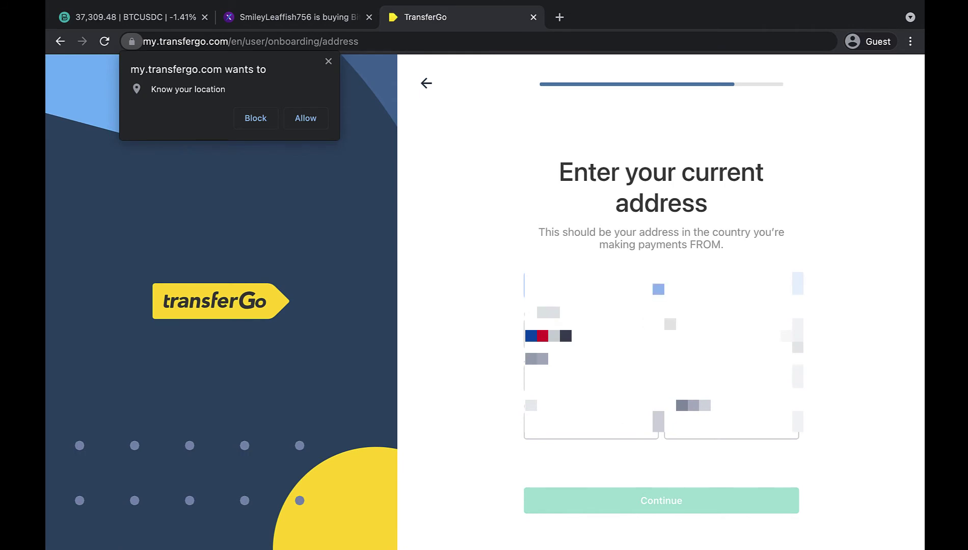
Step: Block the location request and fill in the current address to finish setup
click(257, 119)
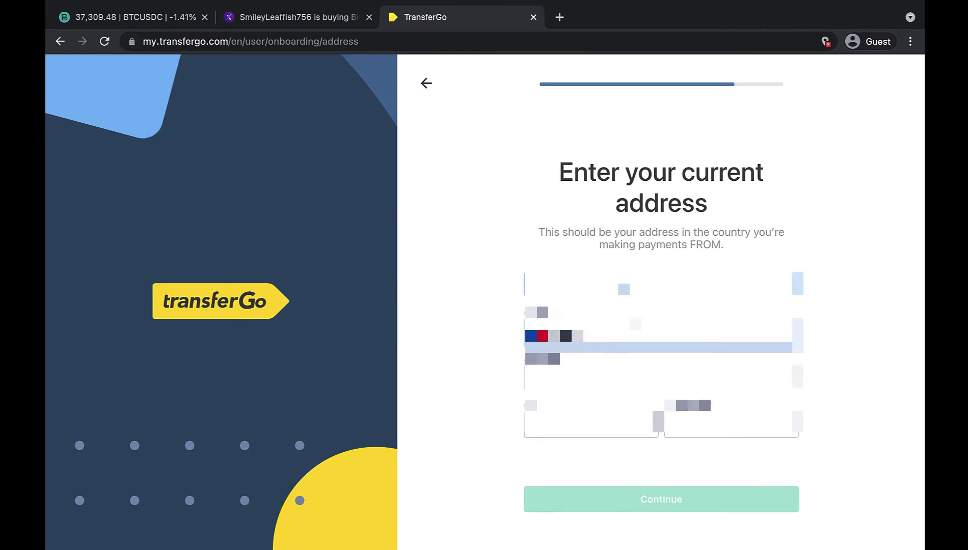
click(658, 377)
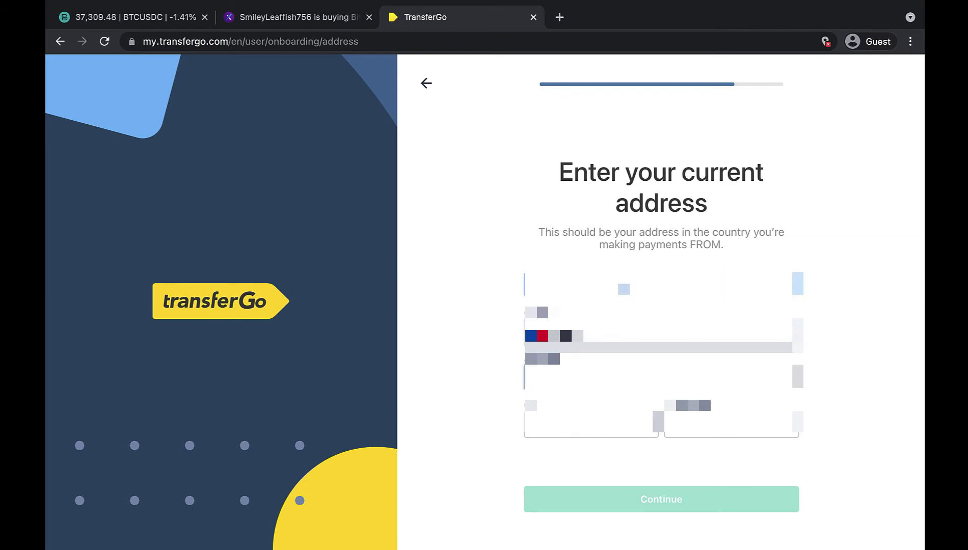
click(601, 425)
text(****)
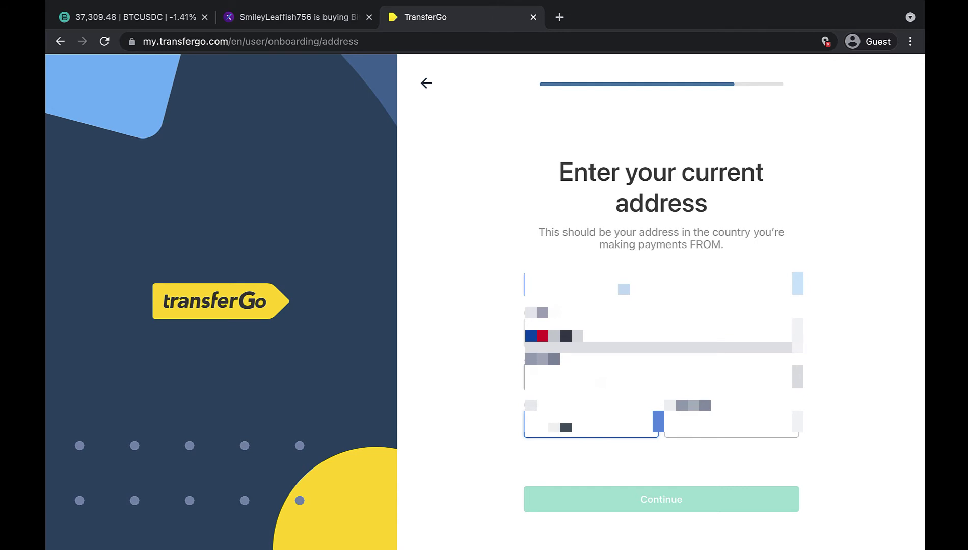
text(**)
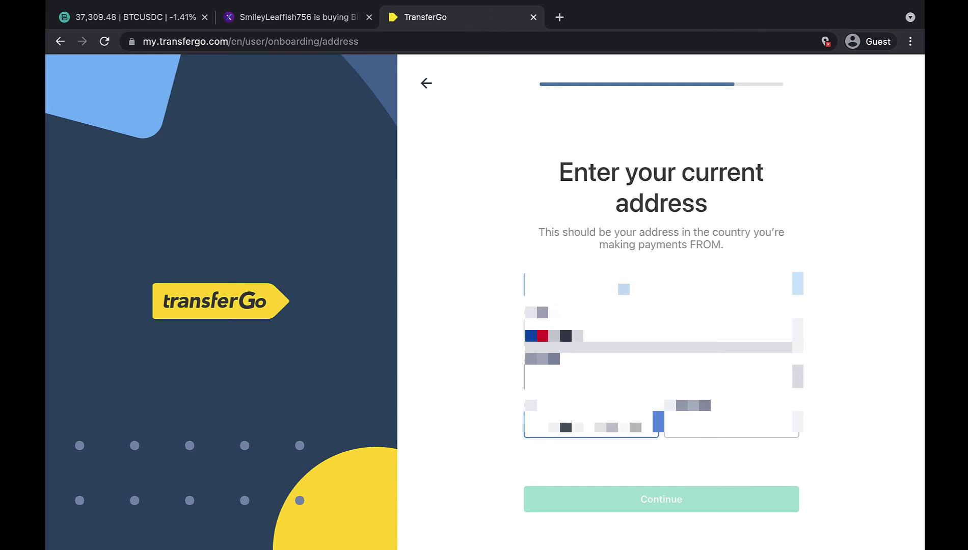
key(BackSpace)
key(BackSpace)
text(*)
key(Tab)
text(*)
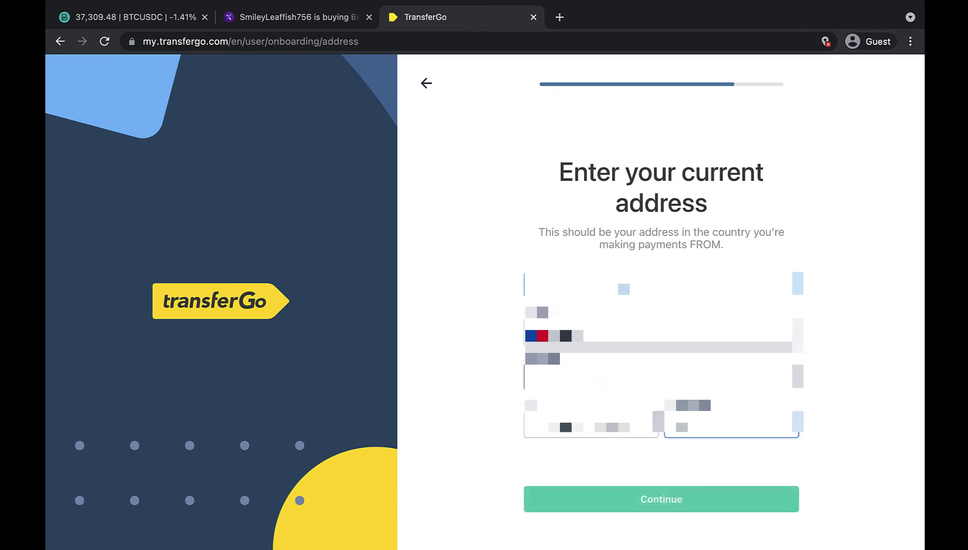
click(676, 512)
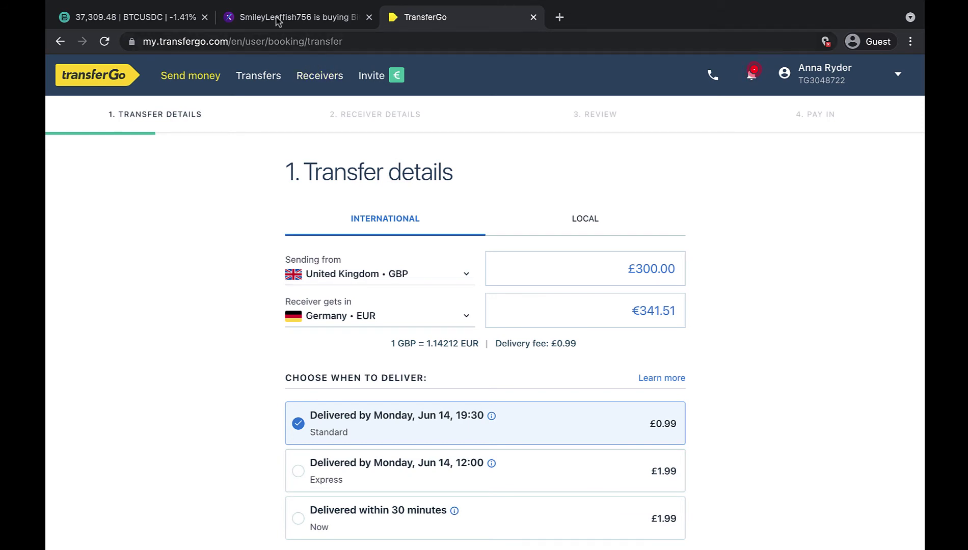
Step: Send from France in EUR with a sending amount of €51.00
key(ctrl+shift+Tab)
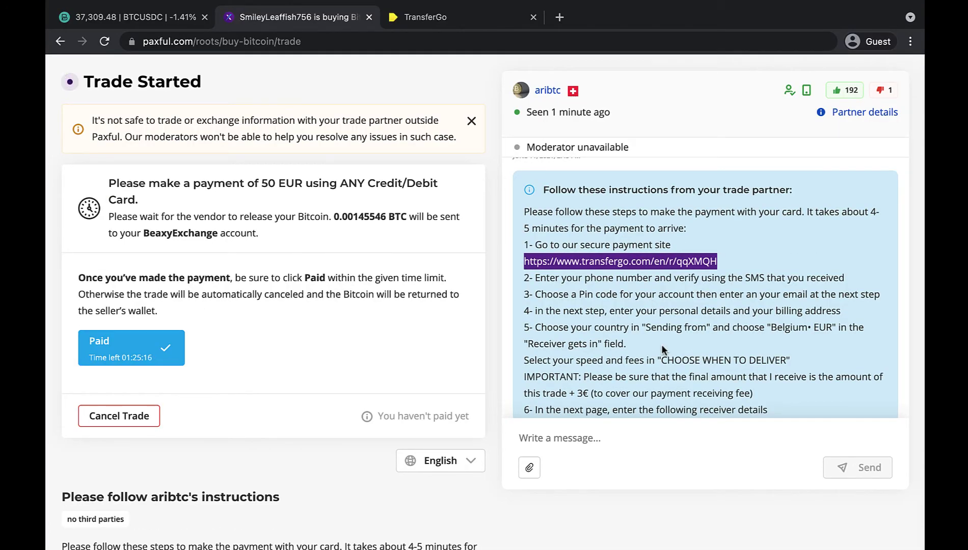
click(440, 20)
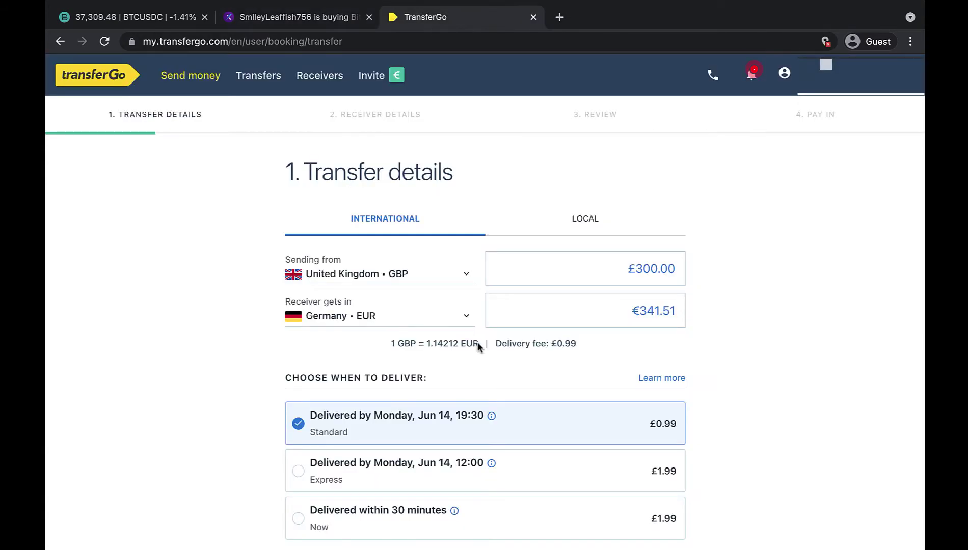
click(586, 272)
drag(678, 268, 613, 267)
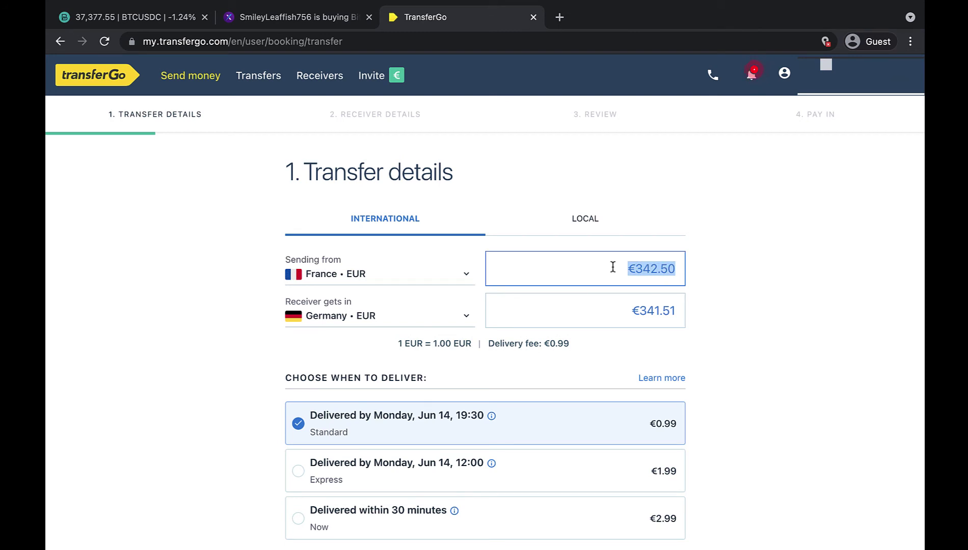
text(50)
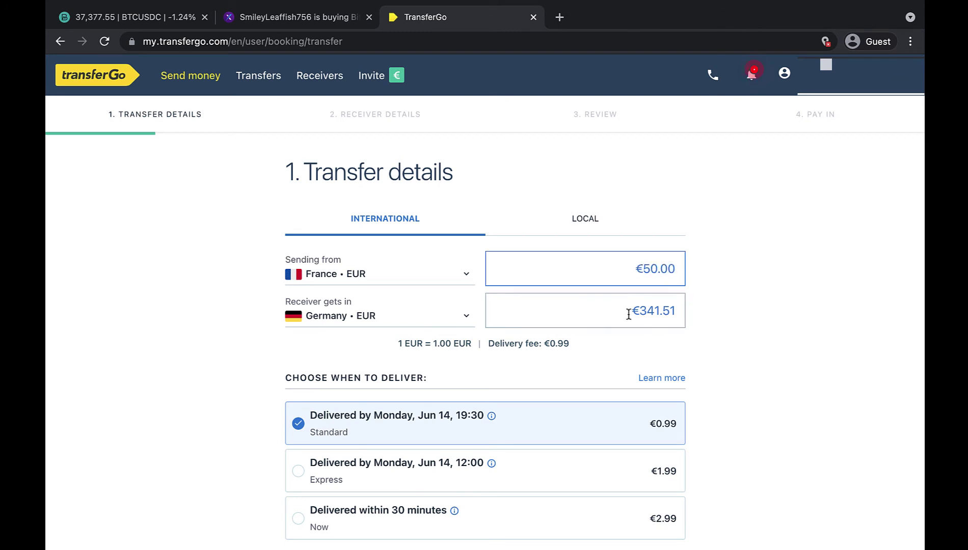
click(790, 342)
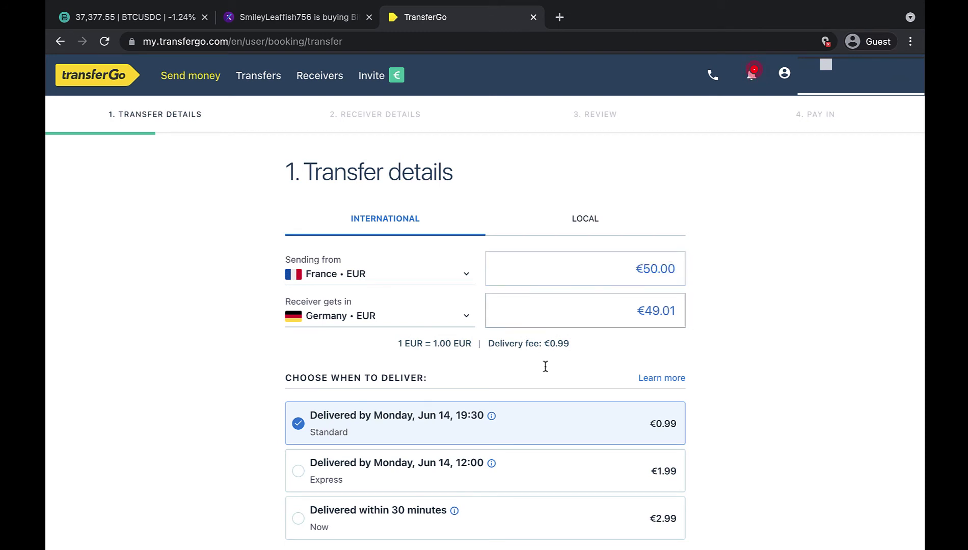
click(668, 277)
double_click(673, 275)
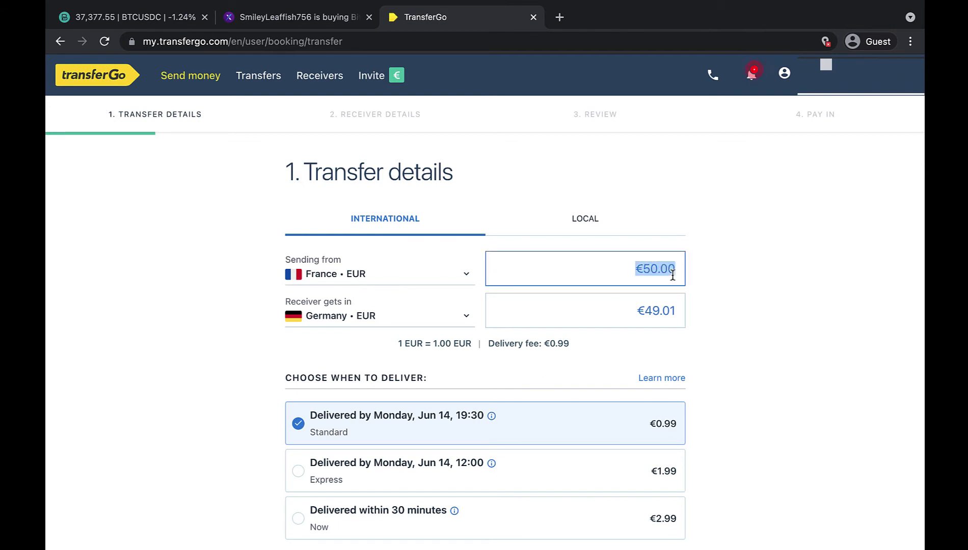
text(51)
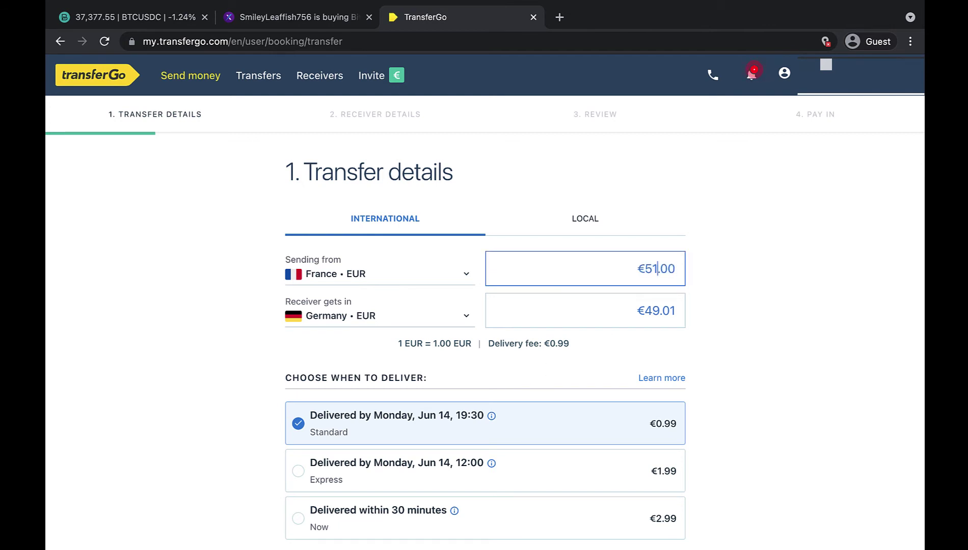
click(715, 298)
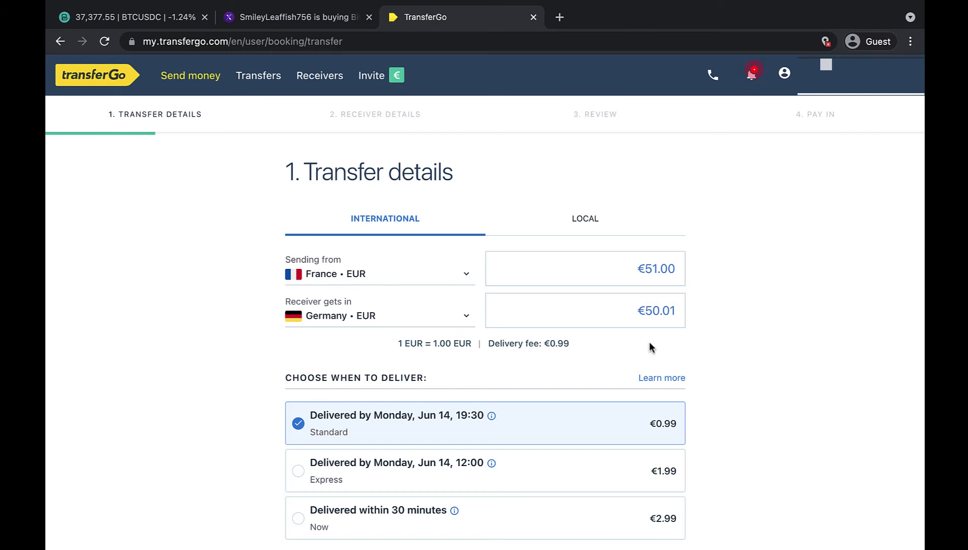
Step: Choose the 'Delivered within 30 minutes' delivery option
scroll(649, 344, down, 2)
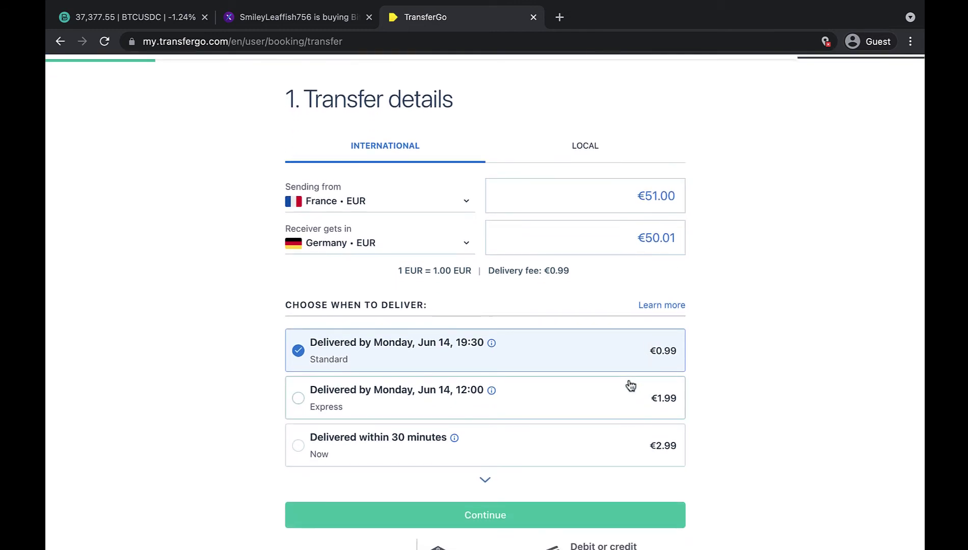
scroll(347, 433, down, 1)
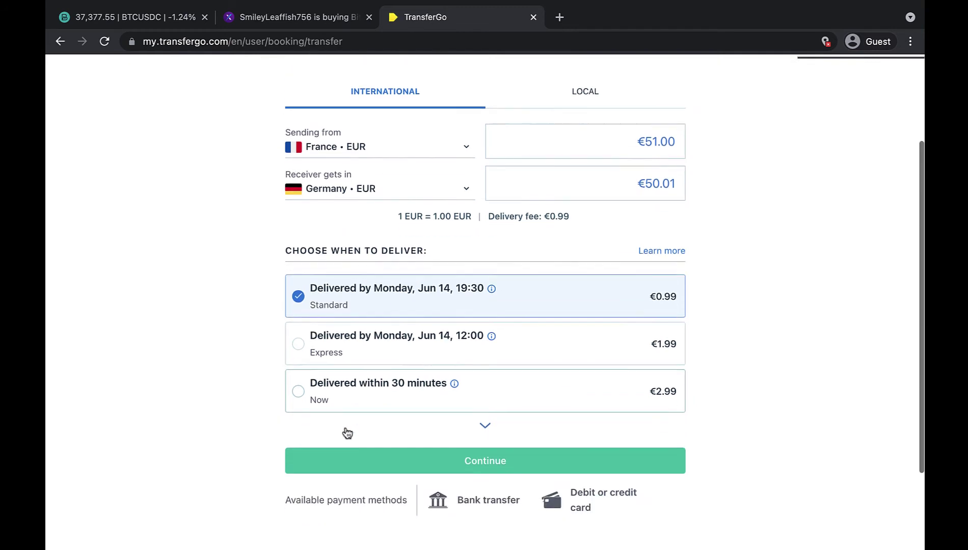
scroll(347, 433, down, 1)
click(485, 389)
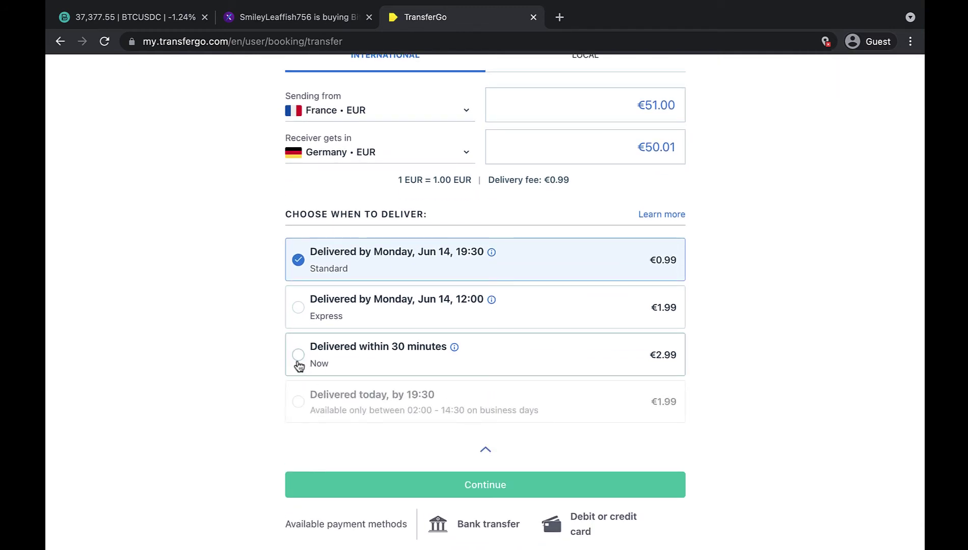
click(298, 363)
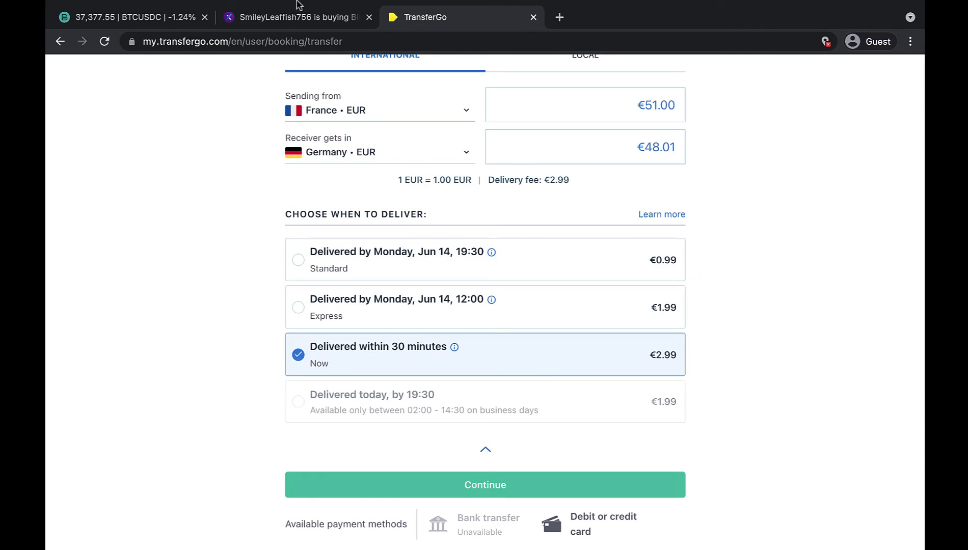
Step: Switch over to the Paxful trade page
click(312, 53)
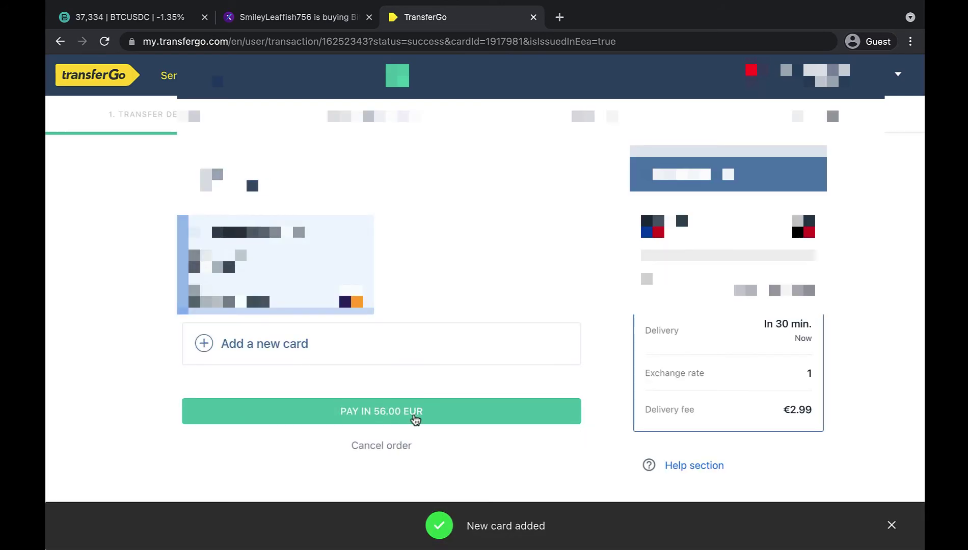
Step: Pay 56.00 EUR for the transfer and save a screenshot of the confirmation to the desktop
click(415, 419)
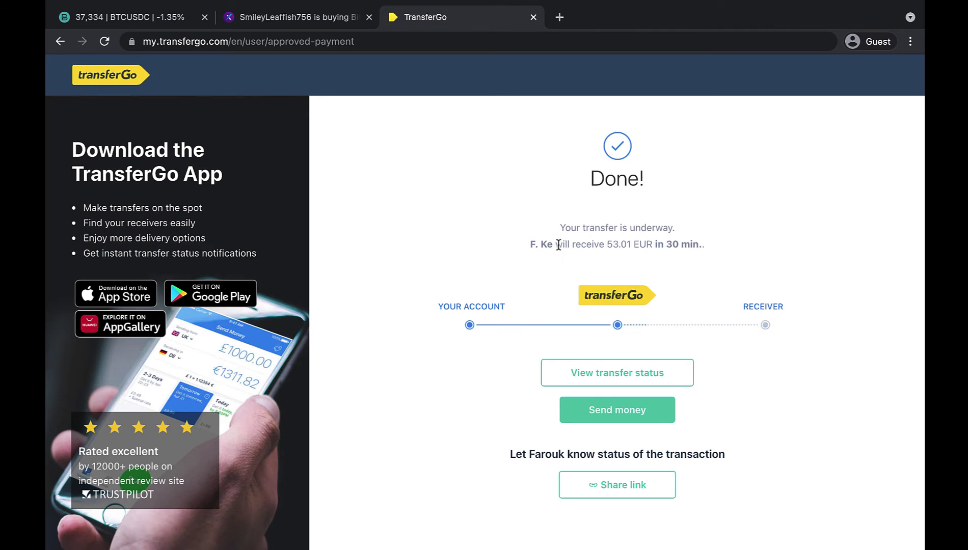
key(super+shift+4)
drag(399, 122, 865, 529)
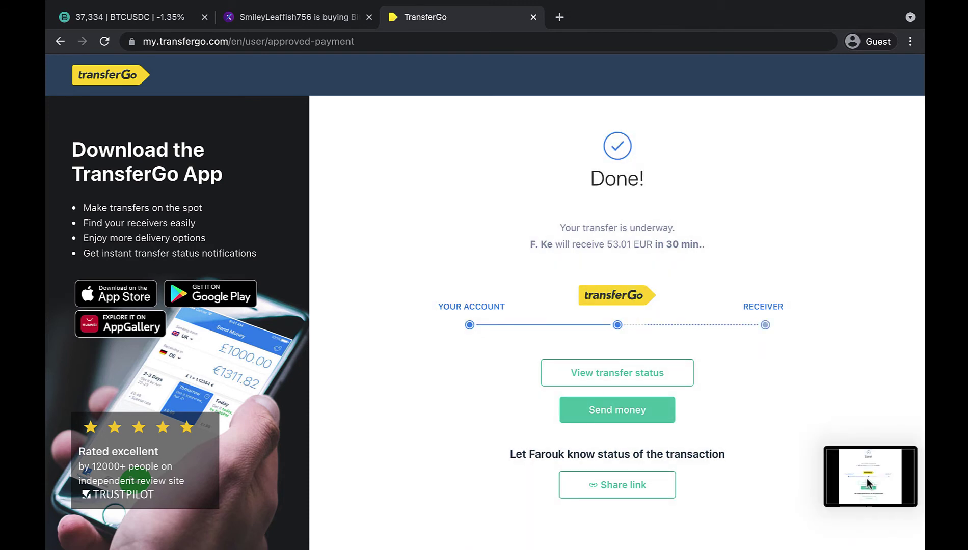
right_click(867, 474)
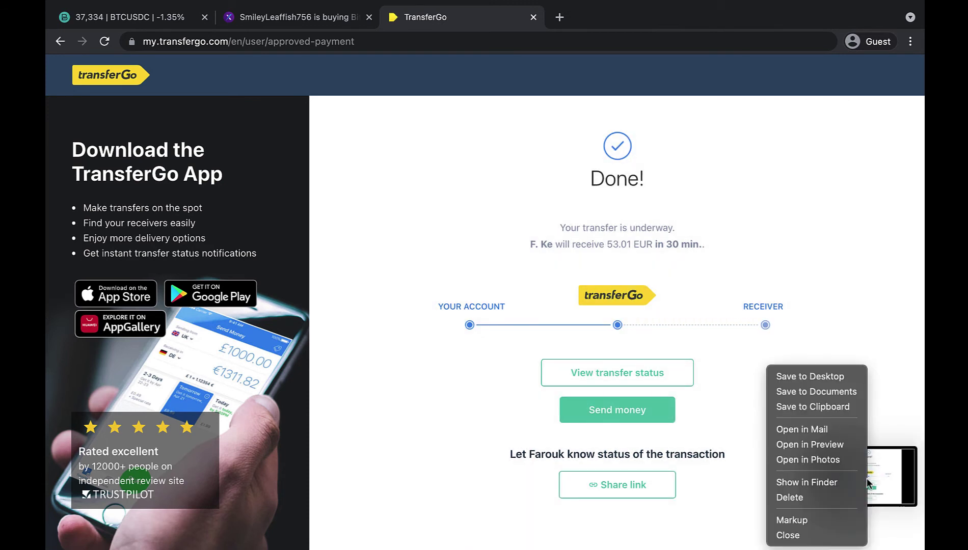
click(820, 378)
Step: Copy the transfer's status share link and return to the Paxful trade
click(581, 484)
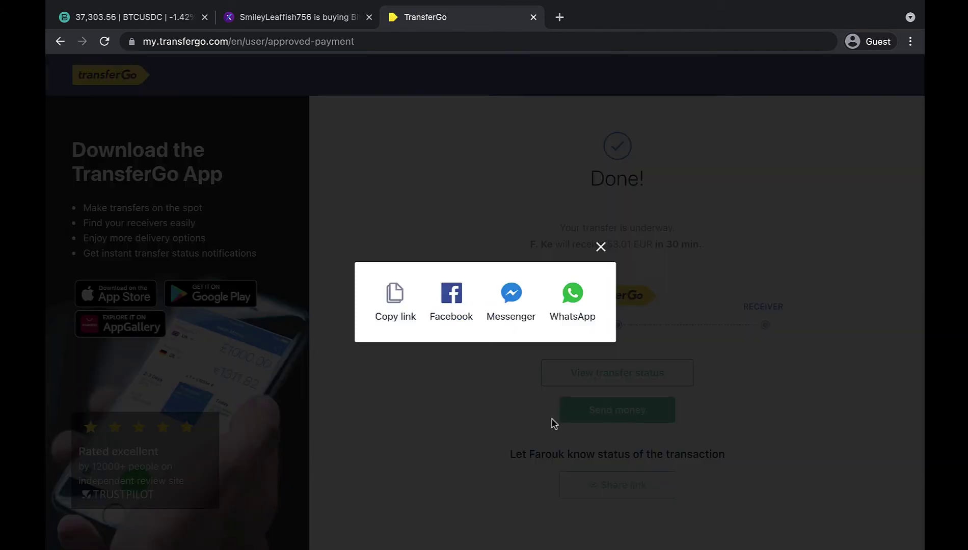
click(396, 313)
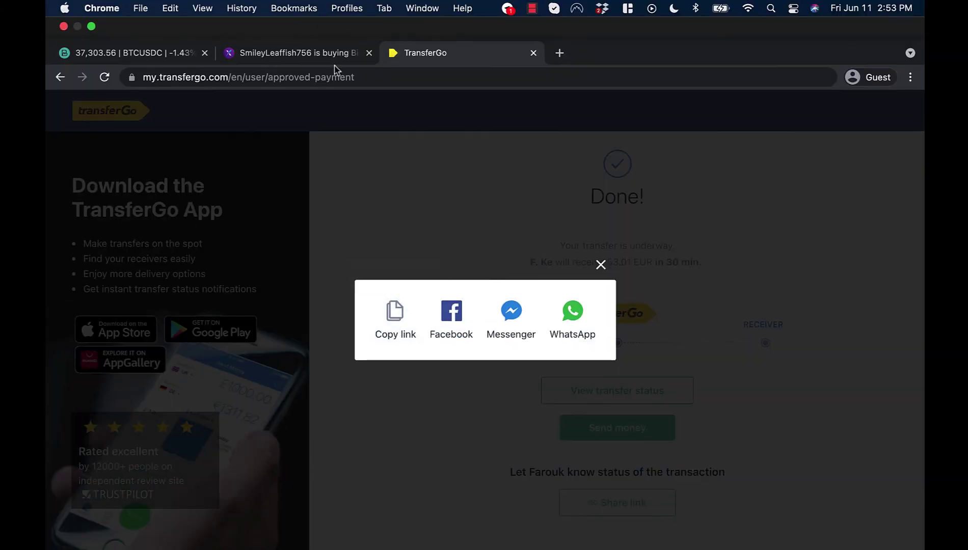
click(313, 52)
Step: Paste the TransferGo transfer-status link into the Paxful trade chat and send it to the seller
click(617, 443)
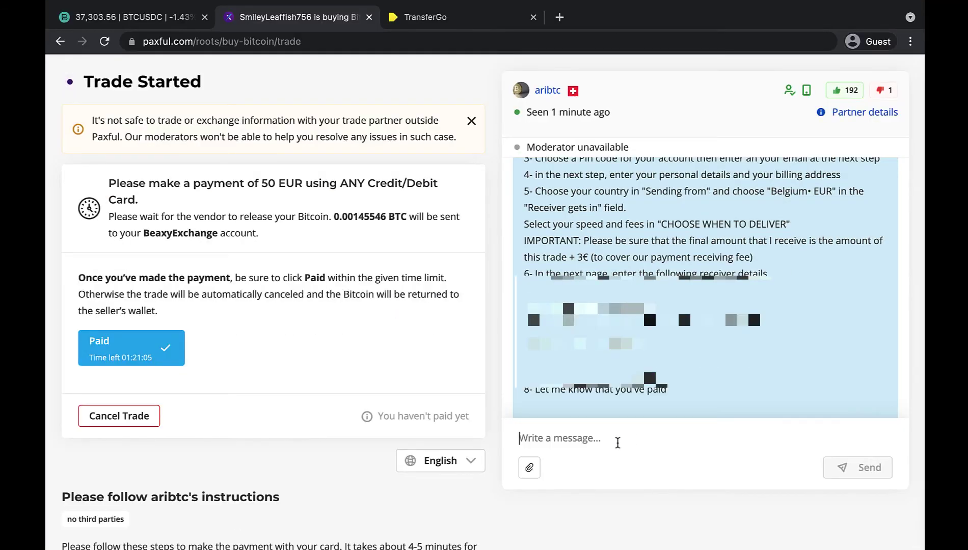
key(super+v)
key(Return)
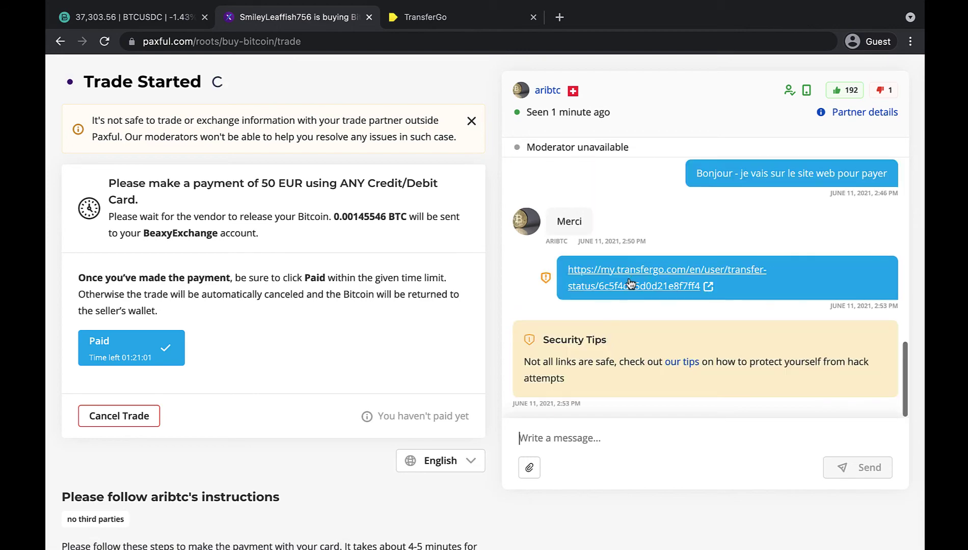
scroll(623, 328, up, 5)
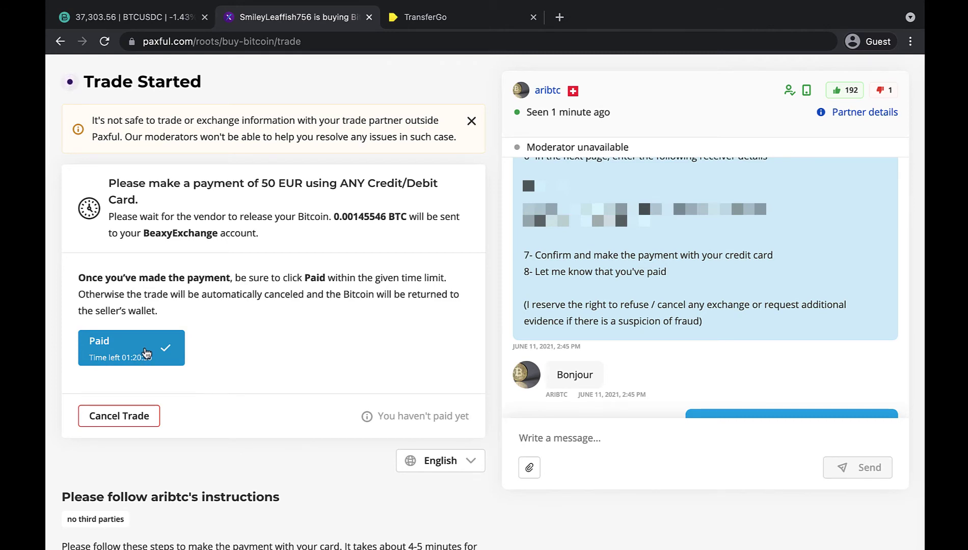
Step: Confirm in the Self Declaration dialog that the 50 EUR payment was made, marking the trade Paid
click(147, 352)
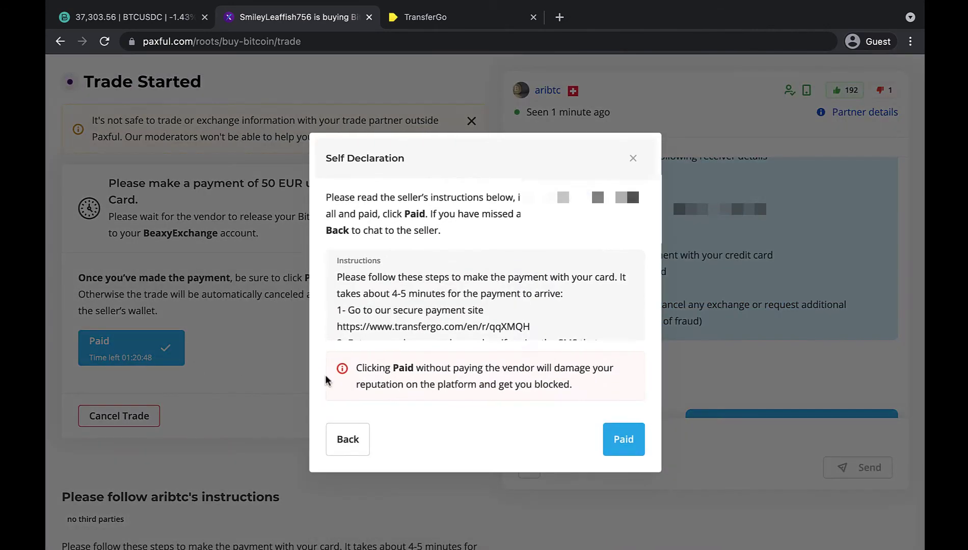
scroll(442, 306, down, 3)
scroll(414, 197, down, 1)
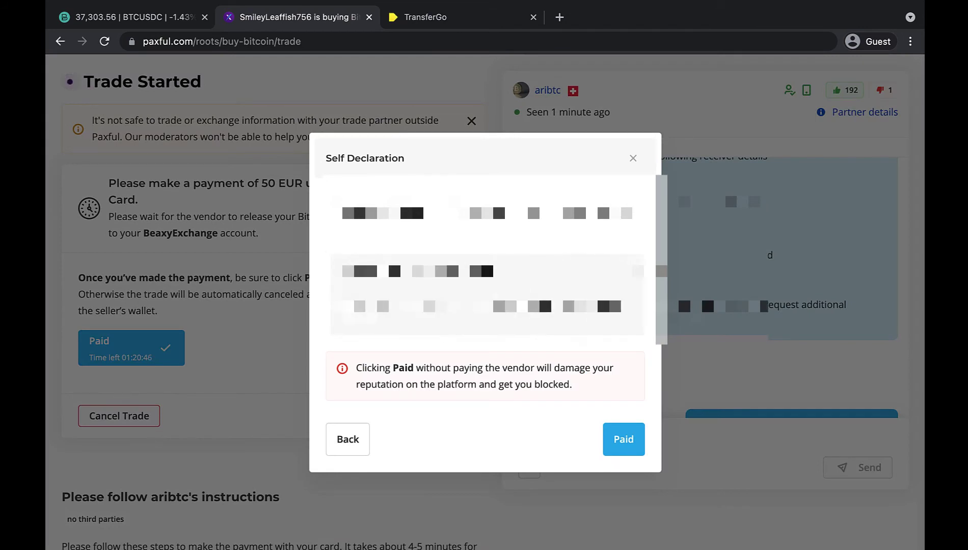
scroll(414, 197, down, 2)
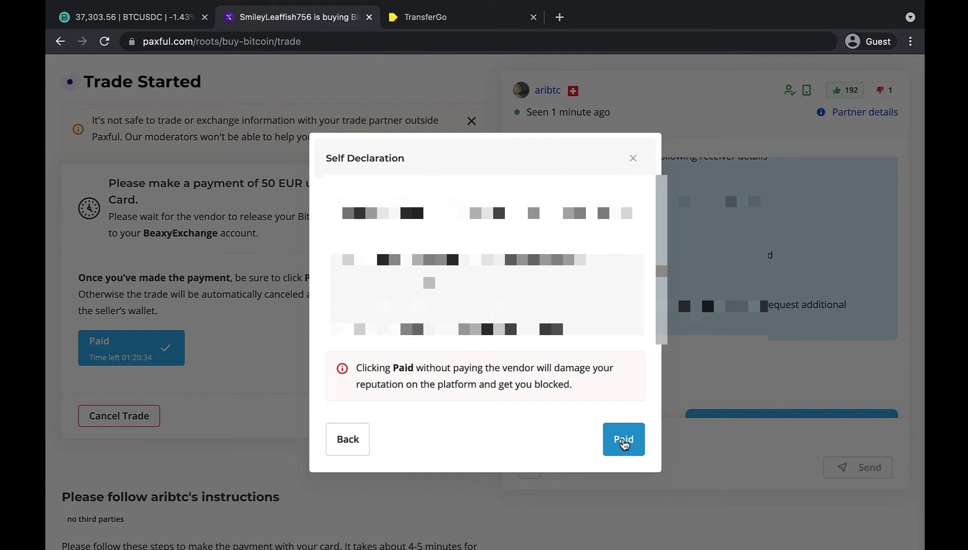
click(624, 441)
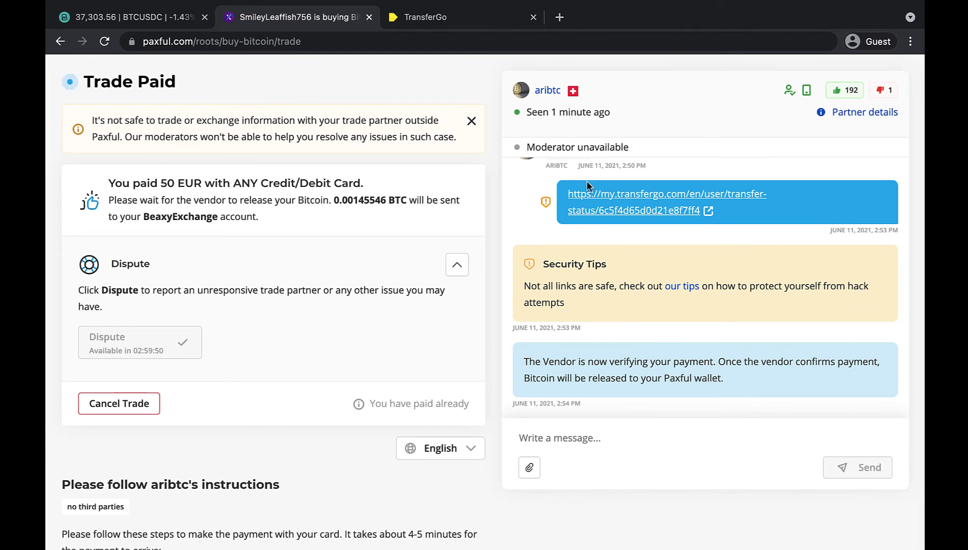
click(474, 19)
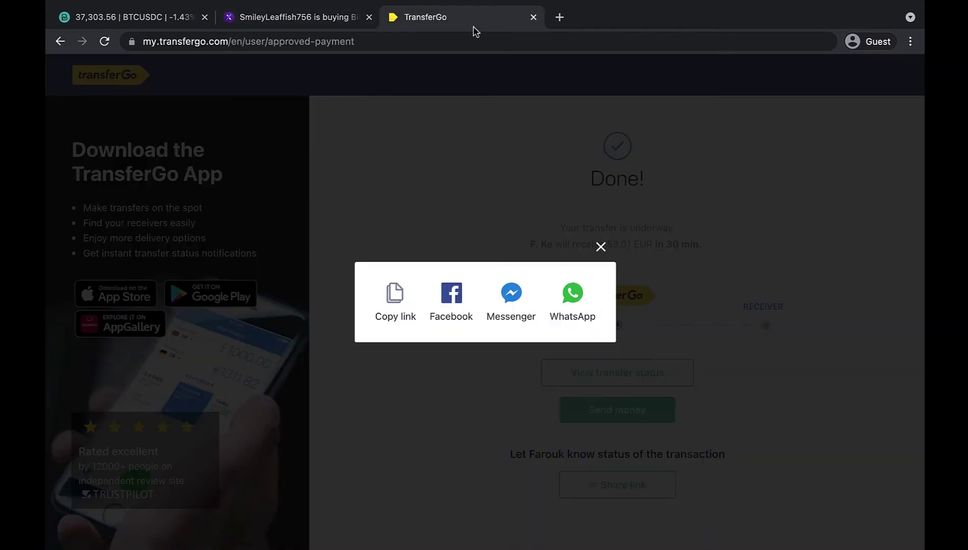
Step: Close the share window on TransferGo's Done page and go back to the Paxful trade tab
click(600, 245)
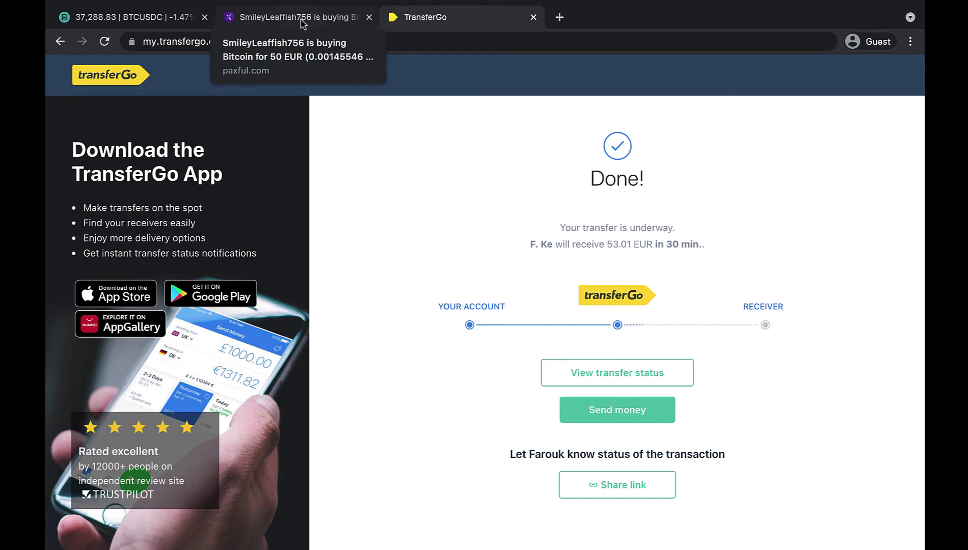
click(303, 23)
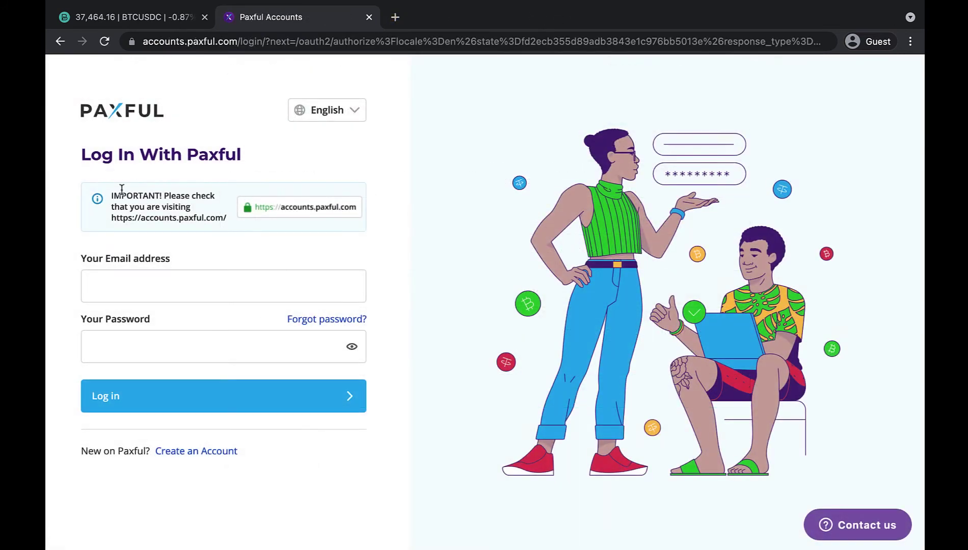
Step: Enter the account e-mail address in Paxful's login form and move to the password field
click(188, 288)
click(189, 289)
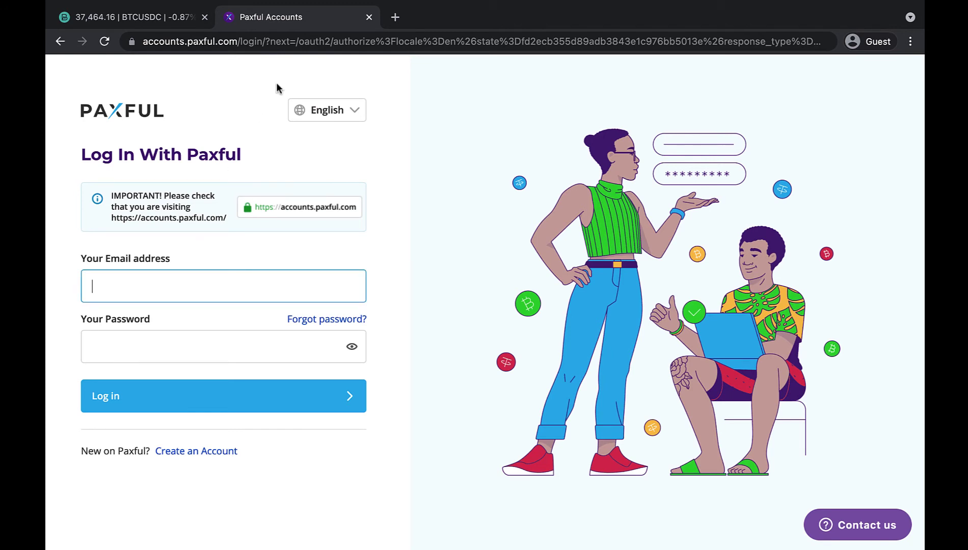
key(Tab)
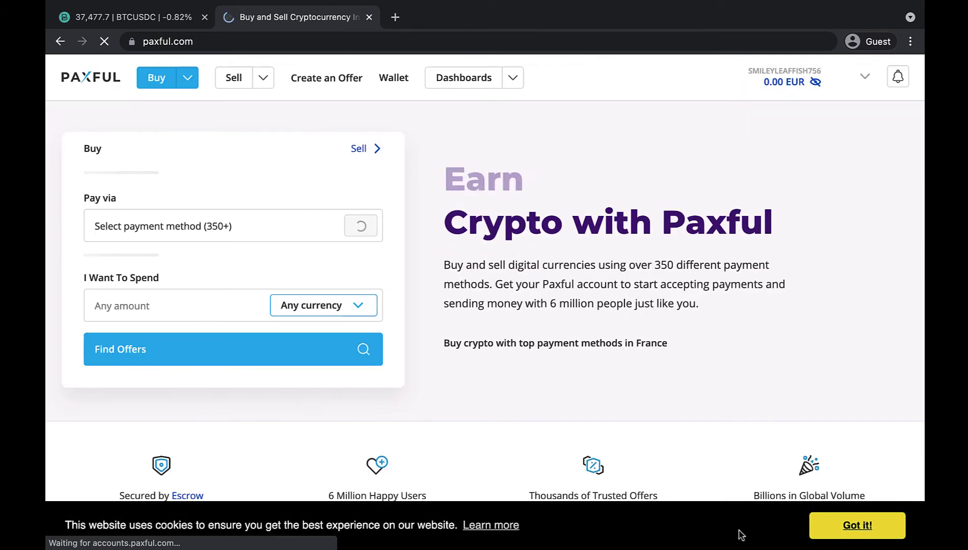
Step: Dismiss the cookie notice, review the dashboard activity, and open the notifications about the 0.00145546 BTC purchase
click(838, 533)
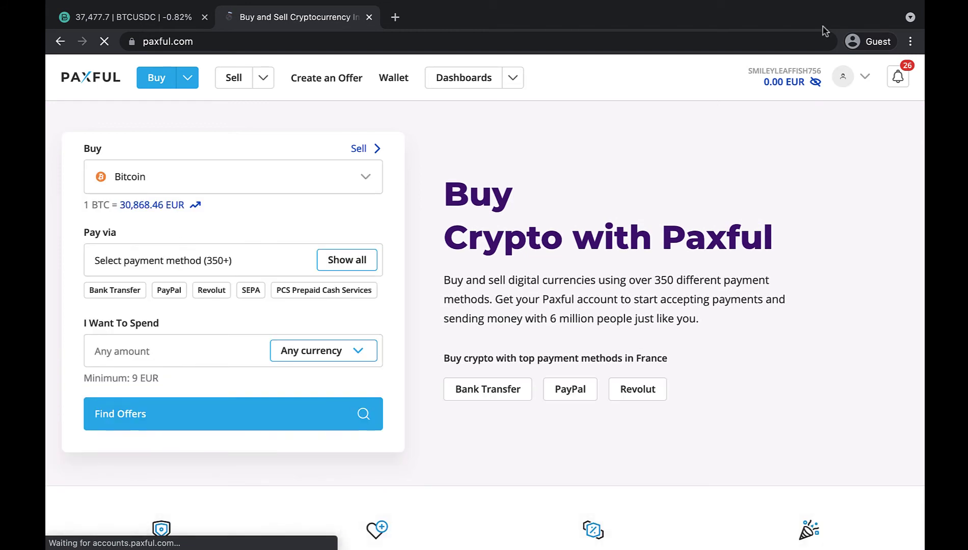
click(479, 84)
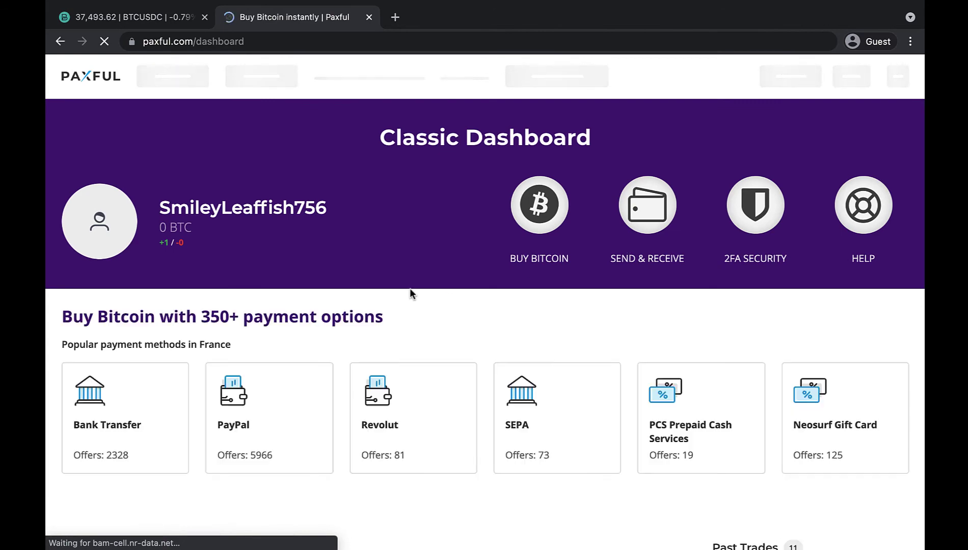
scroll(411, 294, down, 2)
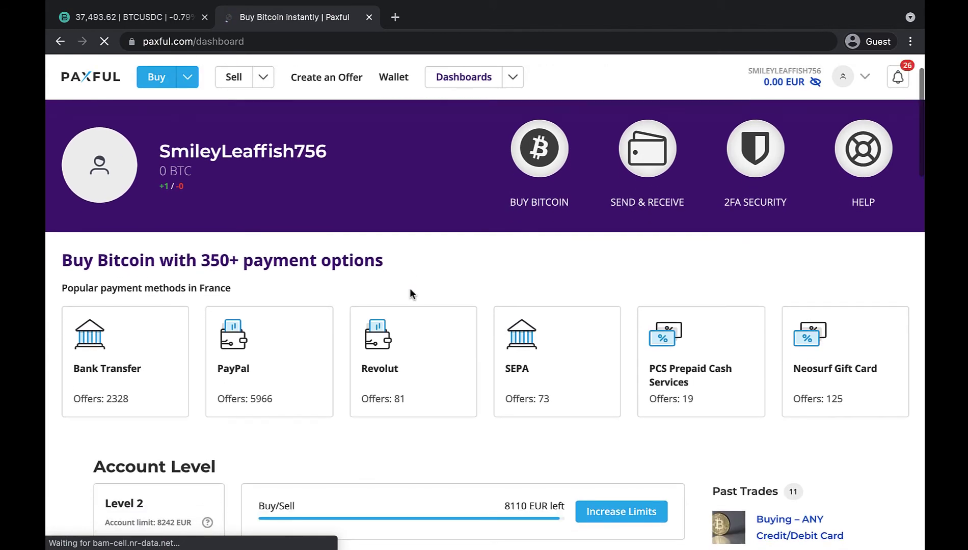
scroll(412, 294, down, 2)
scroll(412, 294, down, 10)
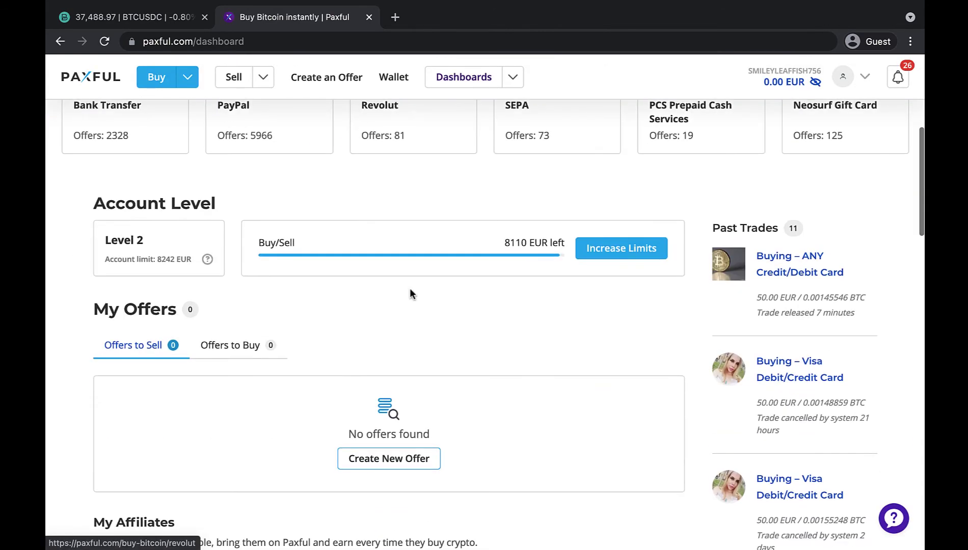
scroll(412, 294, down, 3)
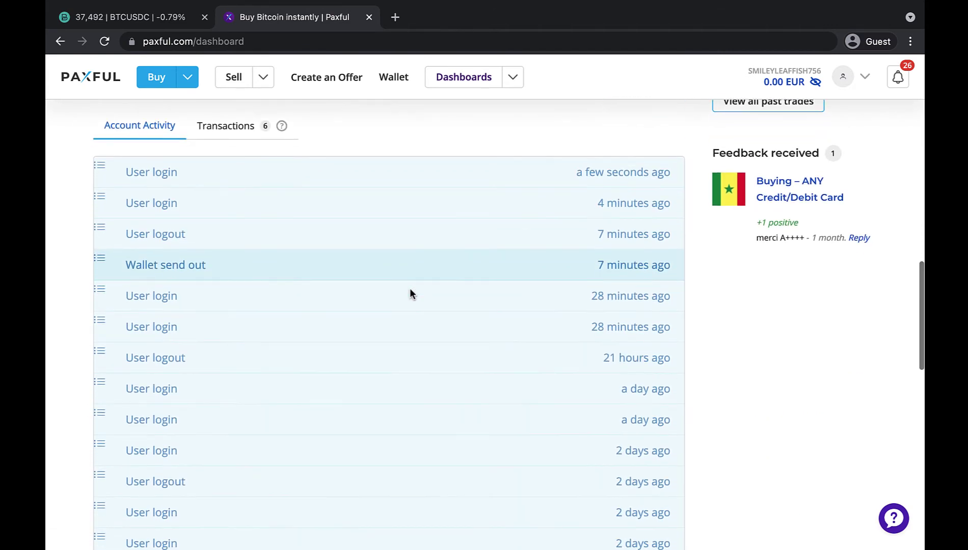
scroll(412, 294, up, 10)
scroll(412, 294, up, 7)
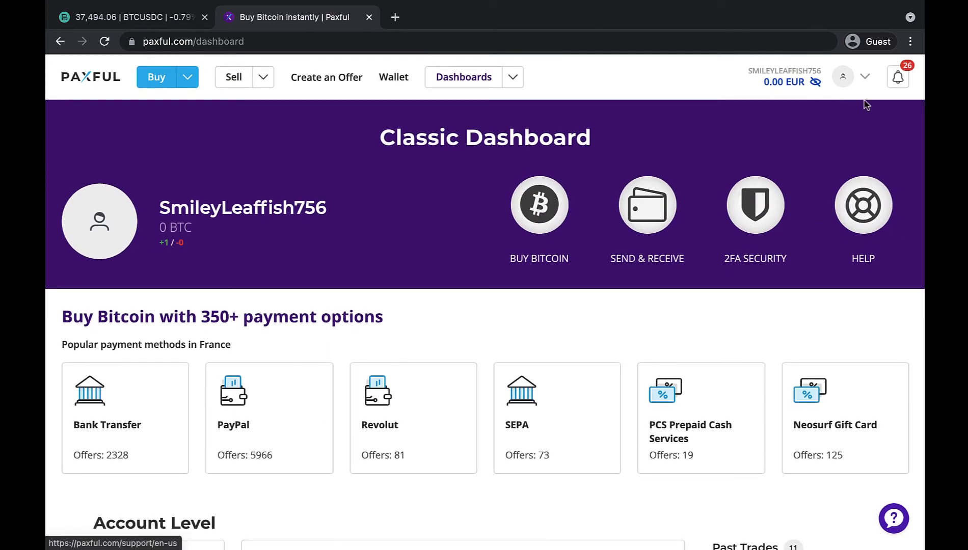
click(898, 77)
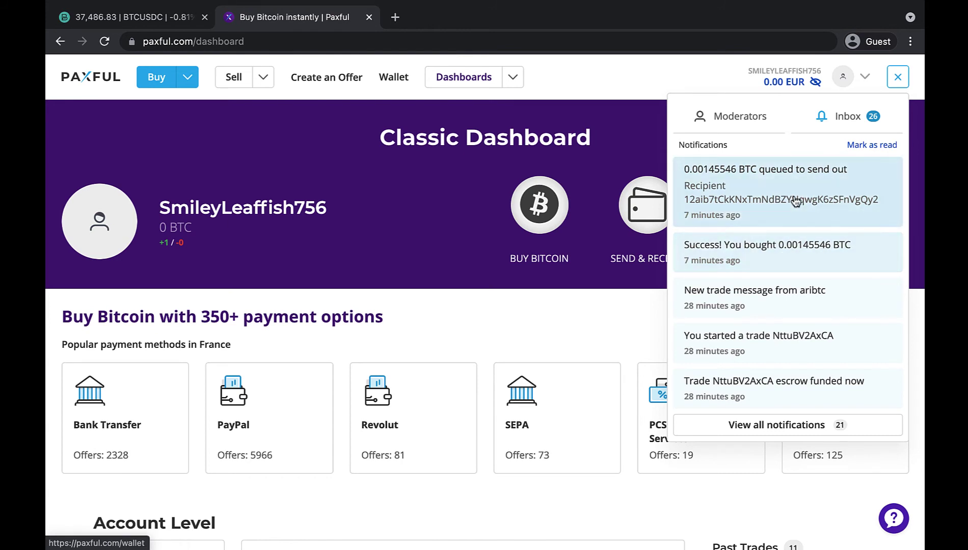
Step: Open the wallet from the queued-send notification and copy the 0.00145546 BTC Sent Out amount
click(796, 201)
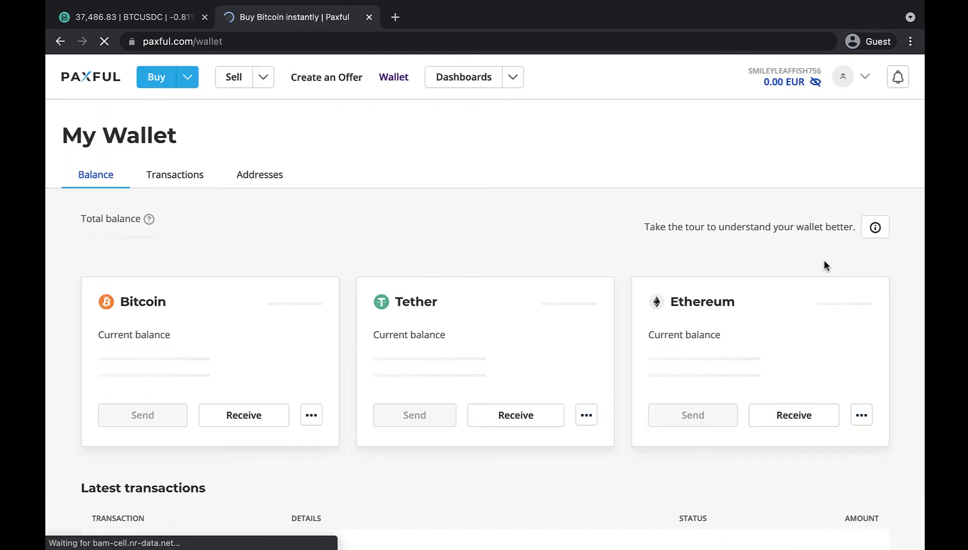
scroll(456, 262, down, 4)
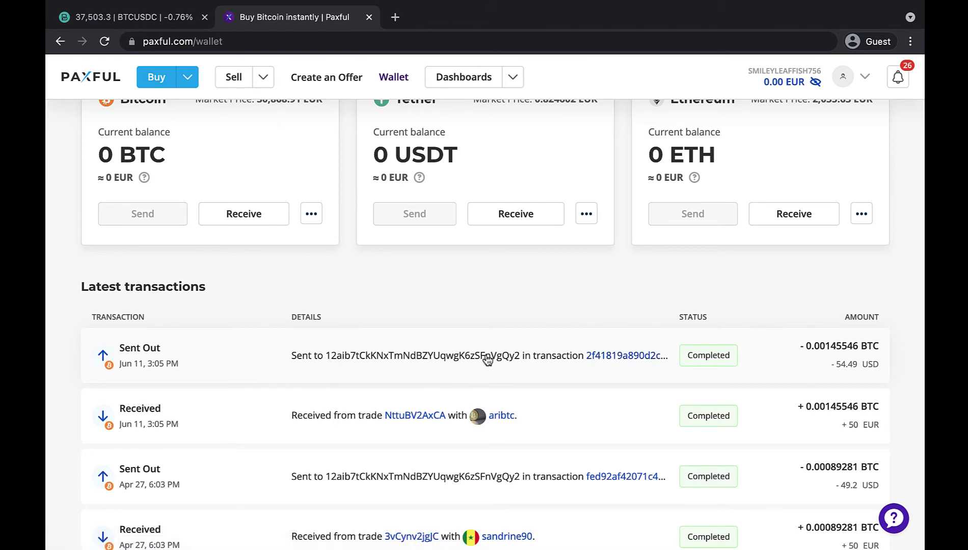
drag(807, 352, 880, 350)
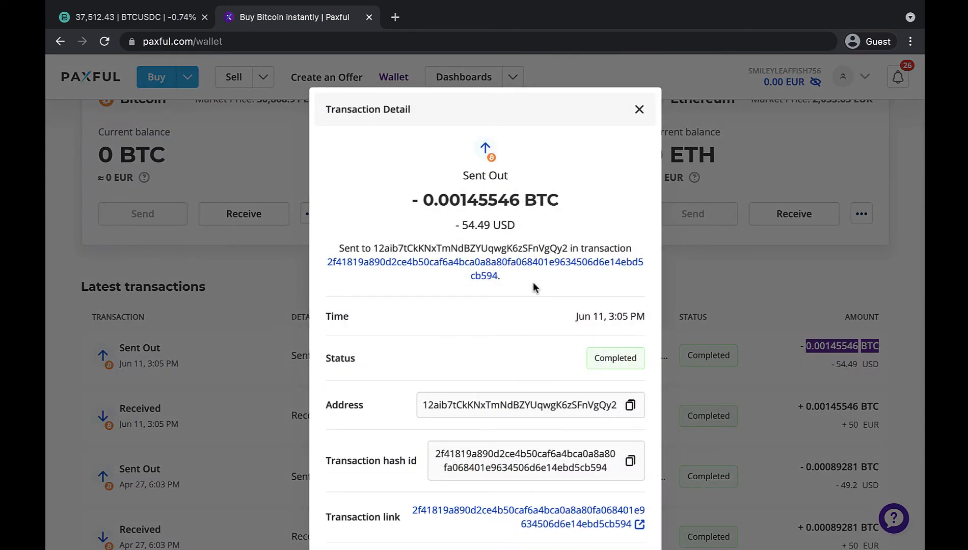
scroll(537, 381, down, 3)
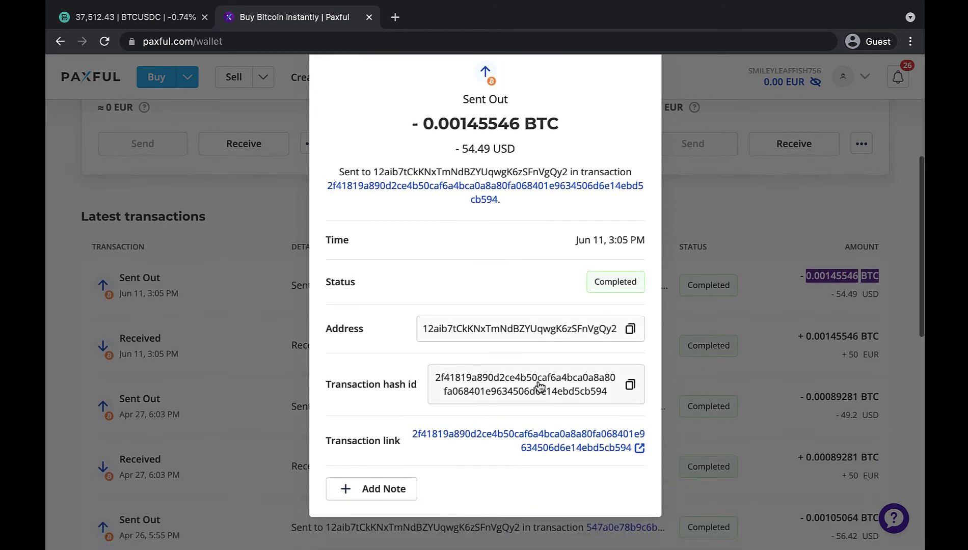
scroll(540, 386, up, 1)
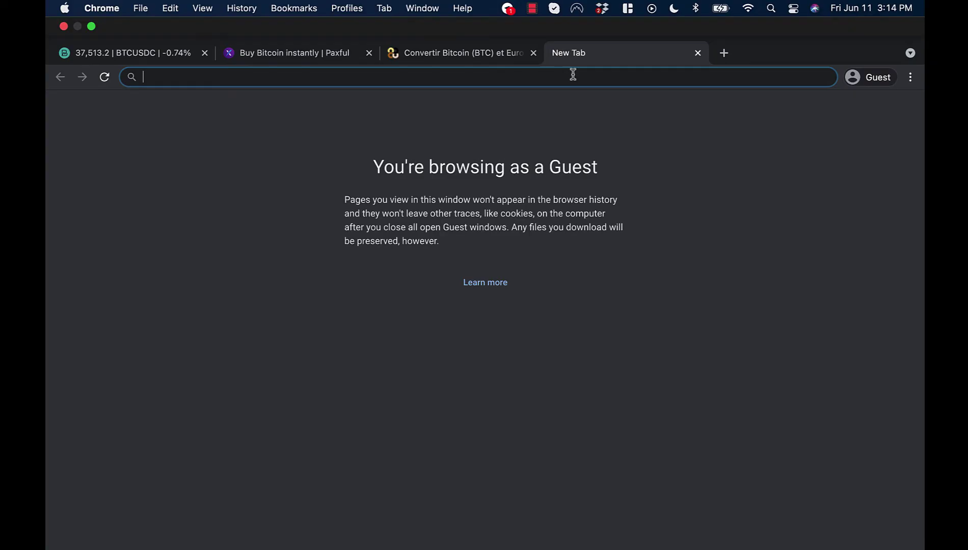
Step: Search '0.00145546 bitcoin to euro convert', getting 44,90 EUR, then close the Google and converter tabs
text(0.00145546BTC)
key(BackSpace)
key(BackSpace)
key(BackSpace)
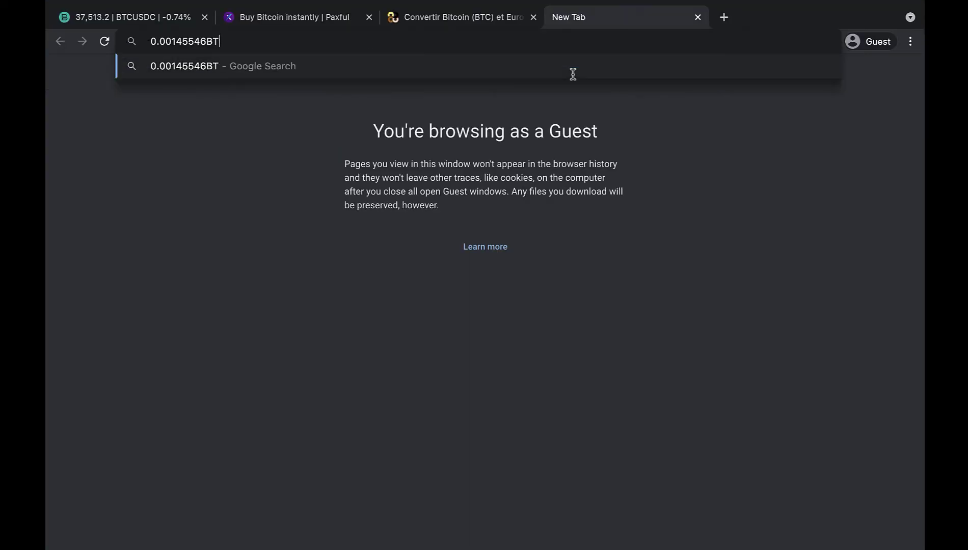
text(bitcoin to )
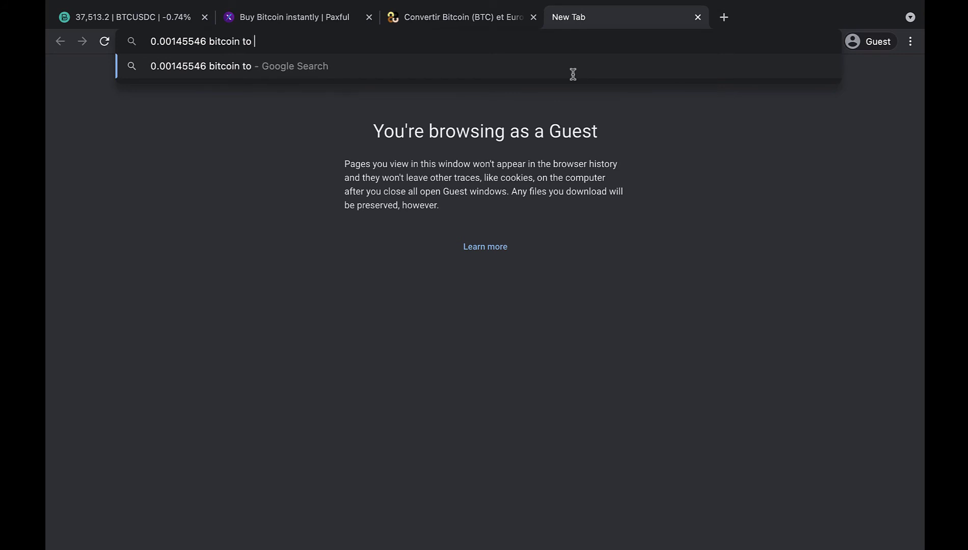
text(euro conv)
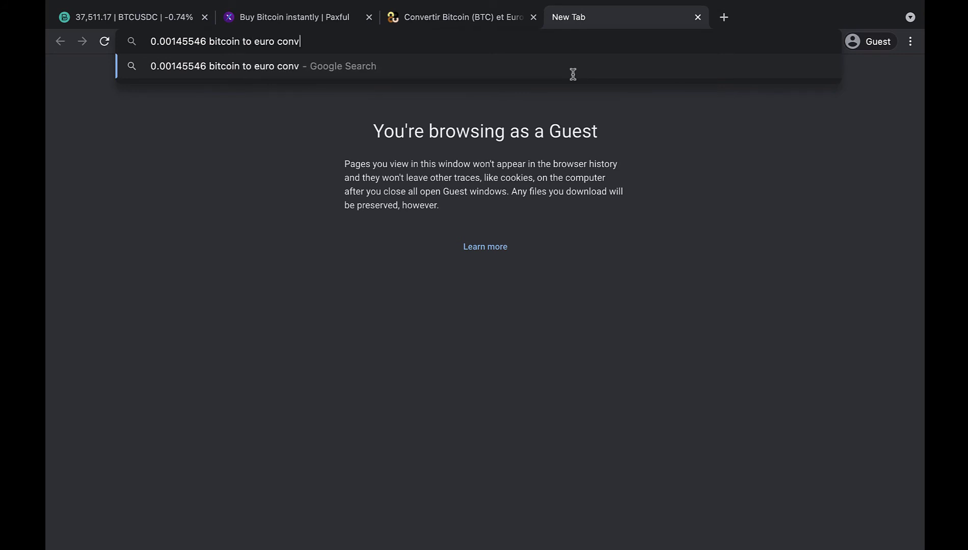
text(ert)
key(Return)
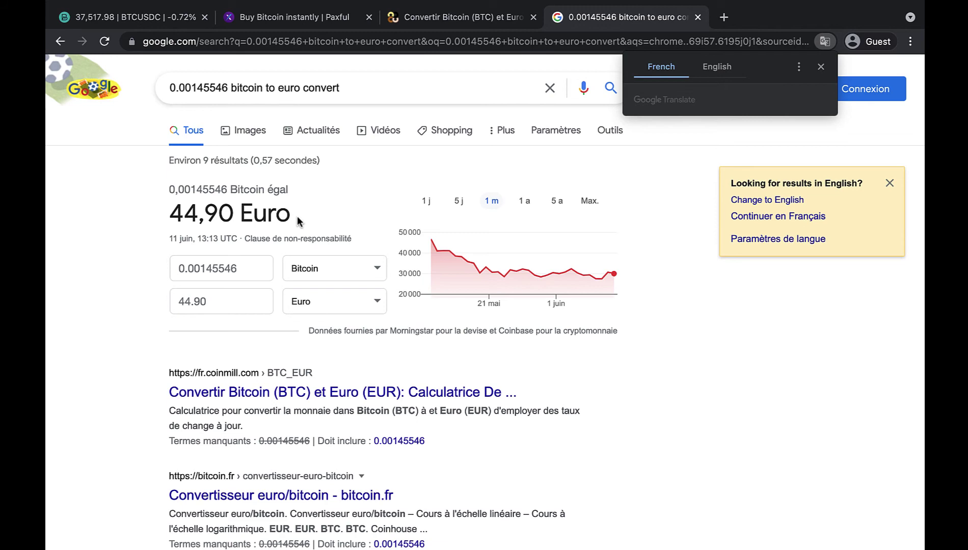
click(821, 67)
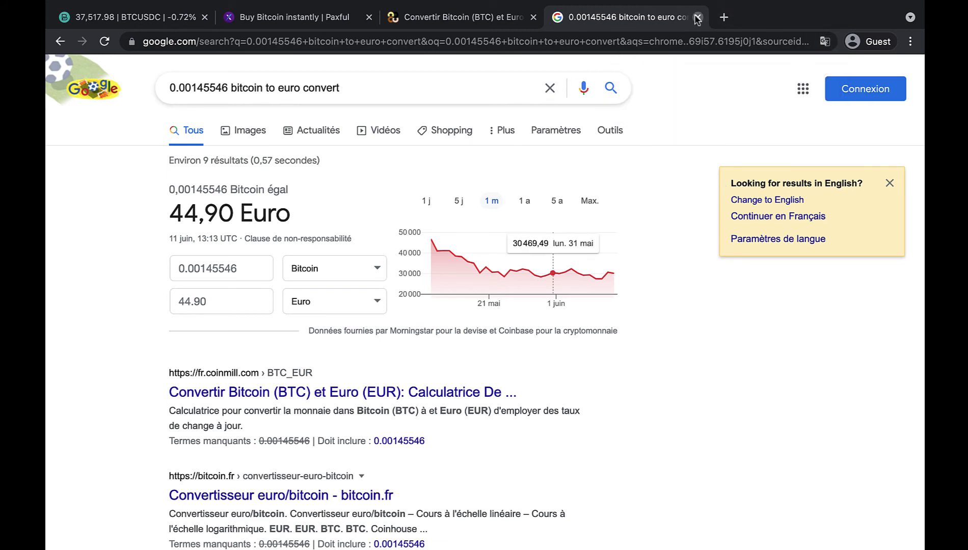
click(698, 18)
click(534, 18)
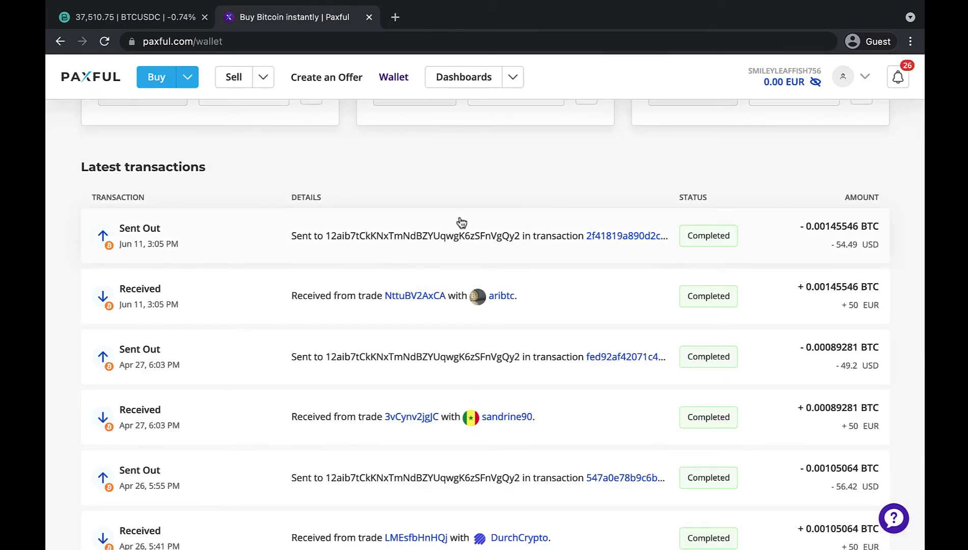
Step: Open the Jun 11 Sent Out transaction's details and follow its Transaction link to Blockstream
scroll(459, 221, up, 6)
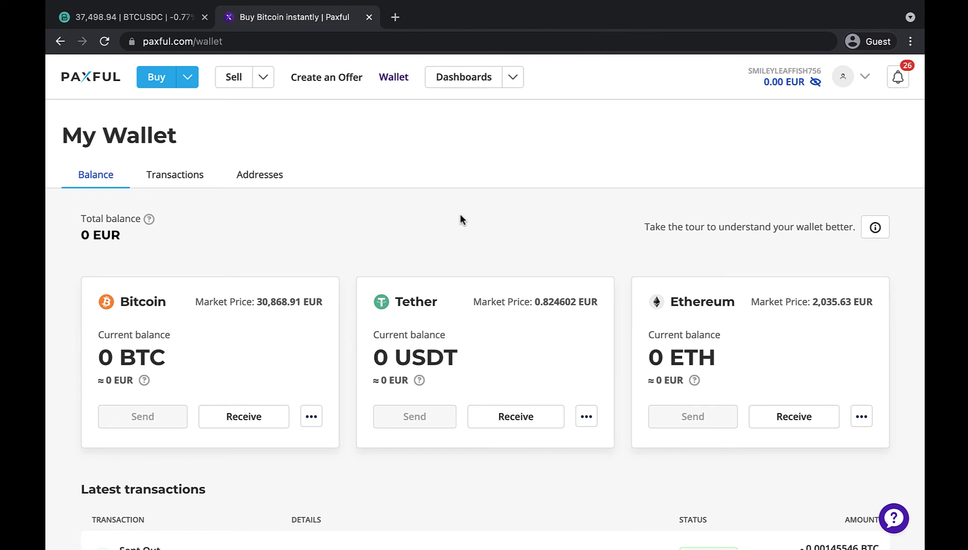
scroll(350, 222, down, 5)
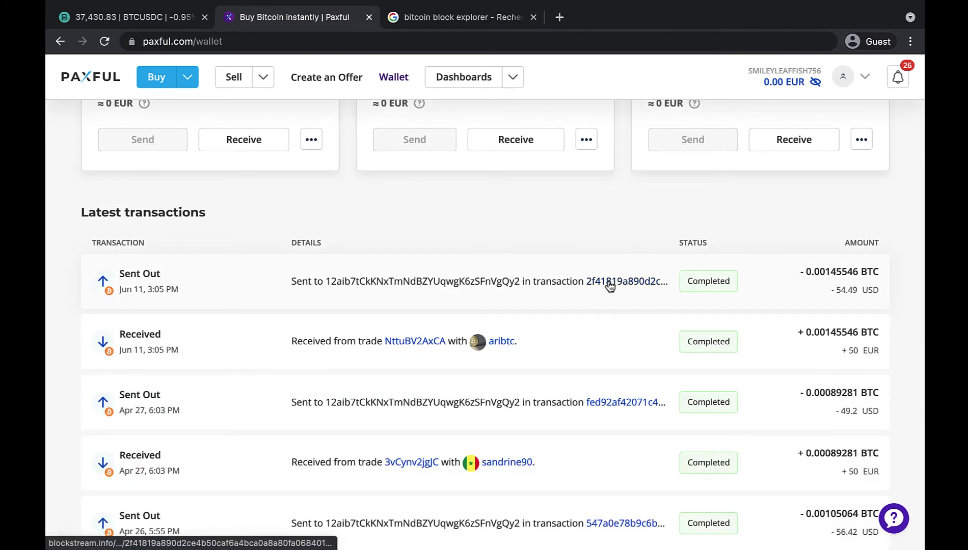
click(789, 278)
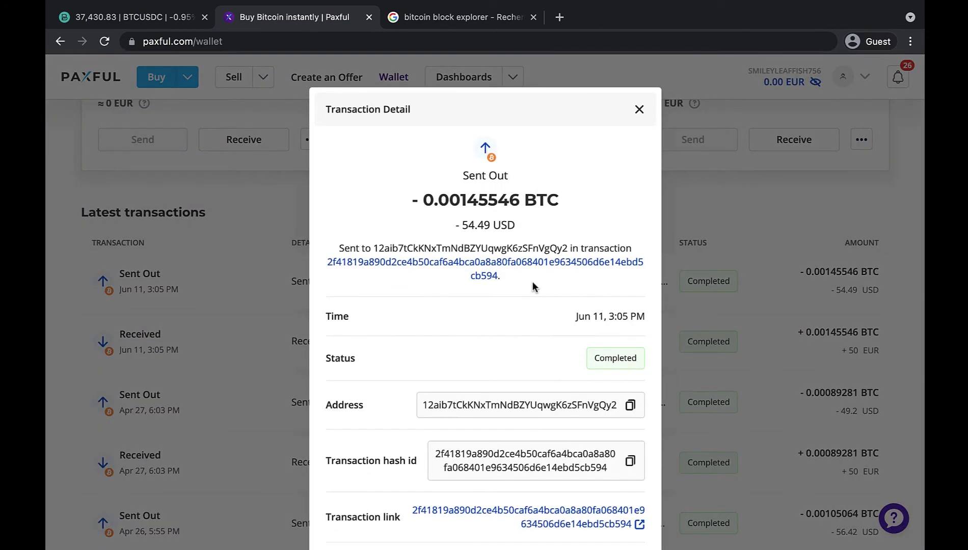
scroll(404, 309, down, 2)
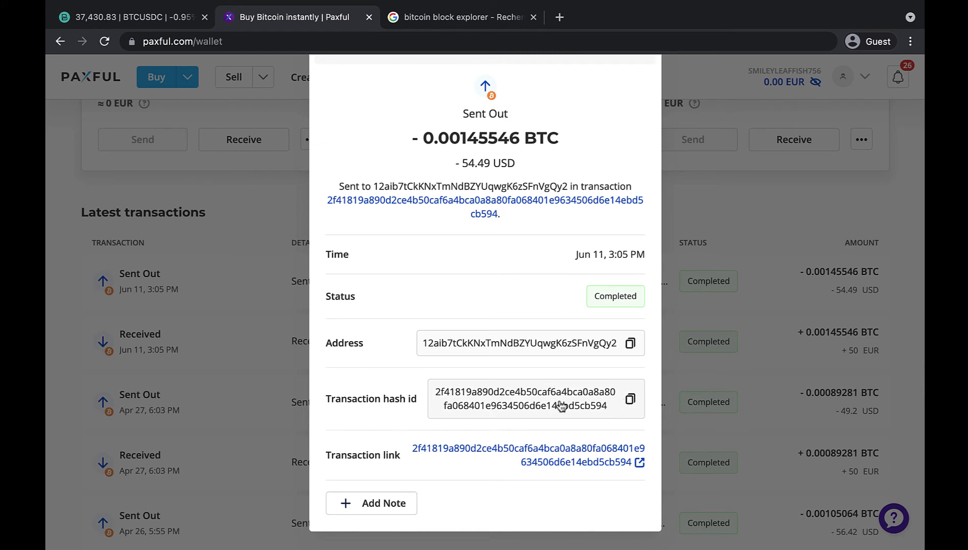
click(545, 462)
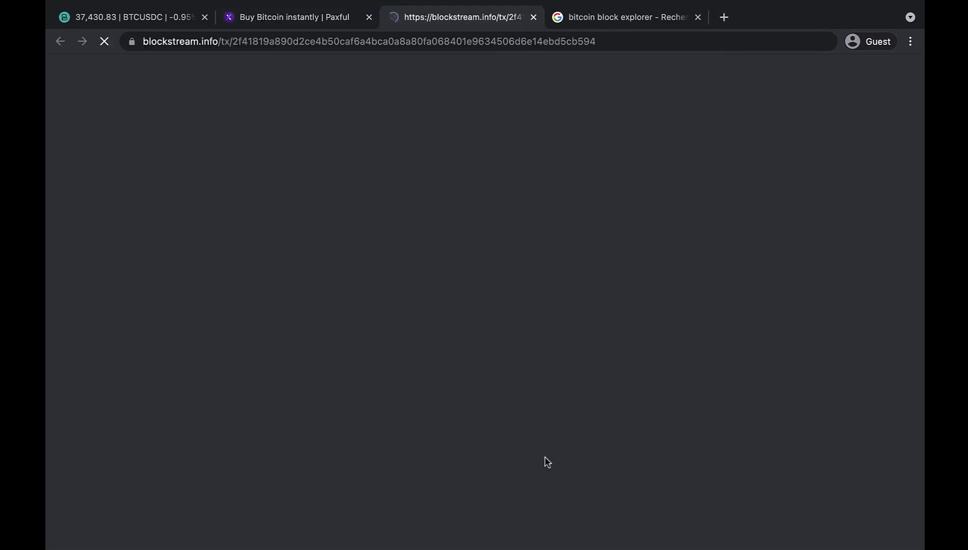
click(697, 18)
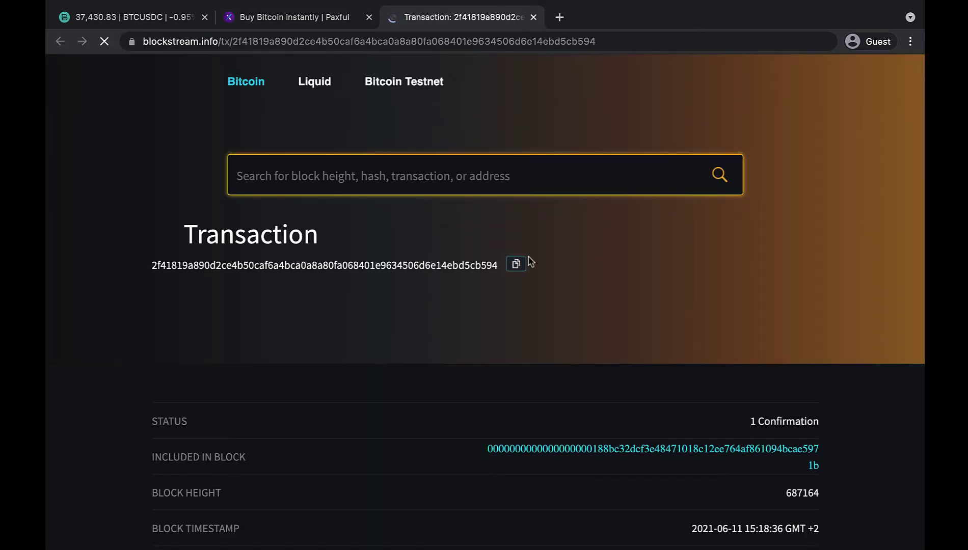
scroll(526, 343, down, 2)
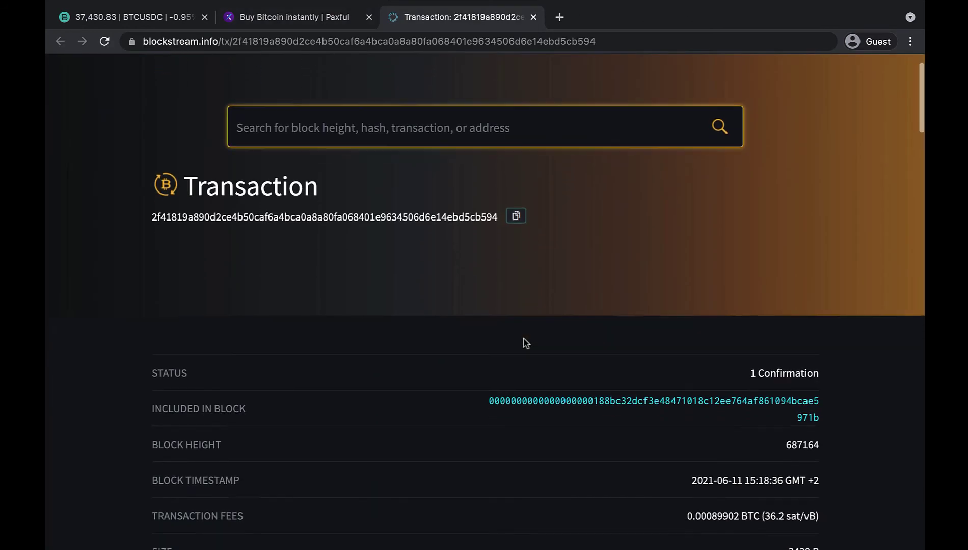
scroll(526, 342, down, 1)
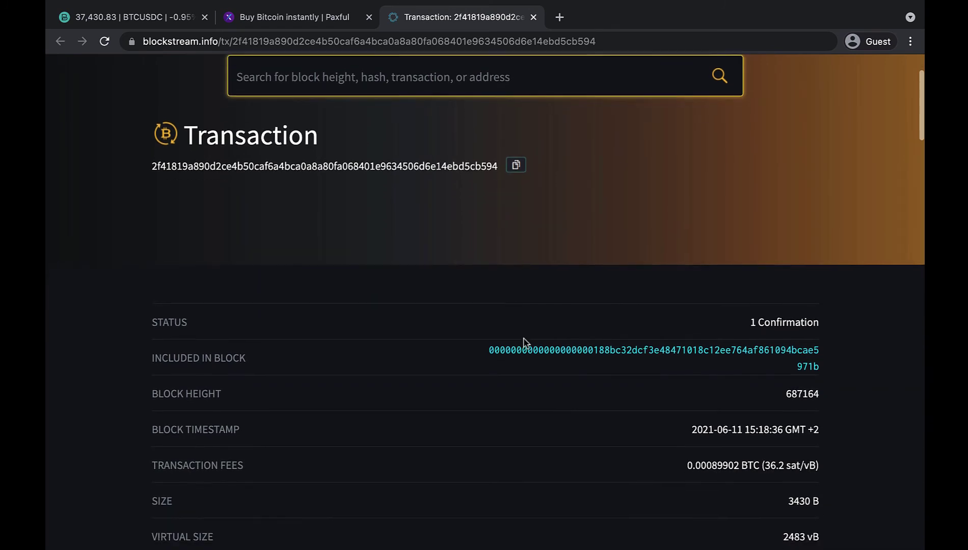
scroll(525, 343, down, 1)
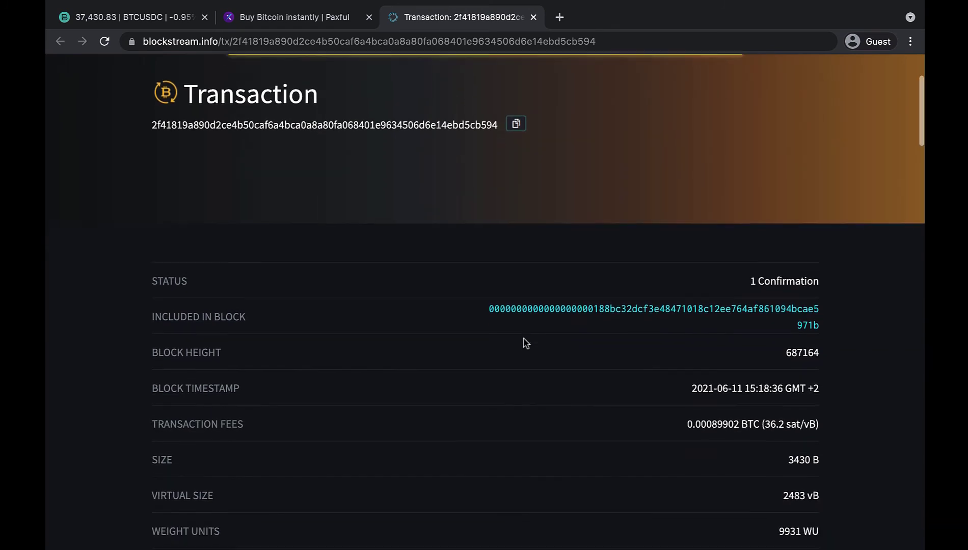
scroll(526, 343, down, 2)
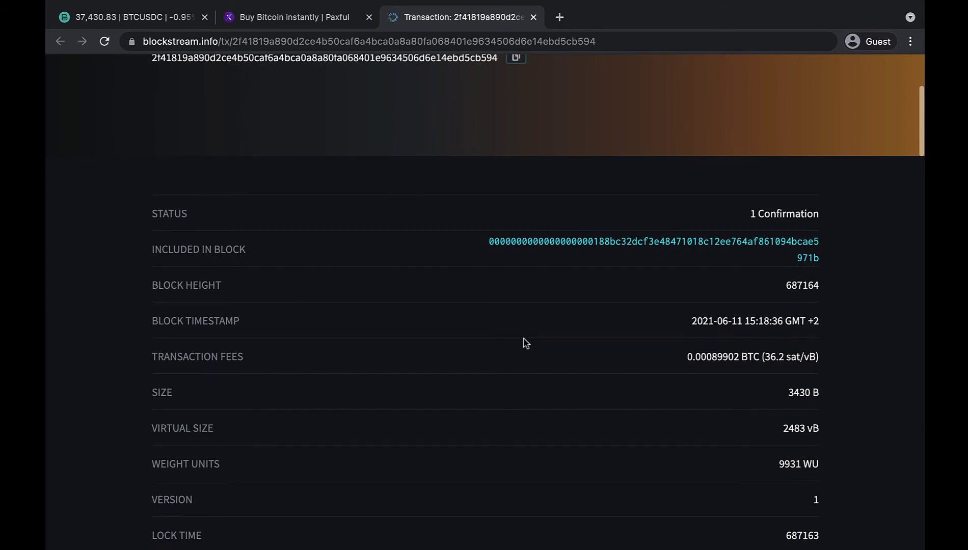
scroll(526, 343, down, 1)
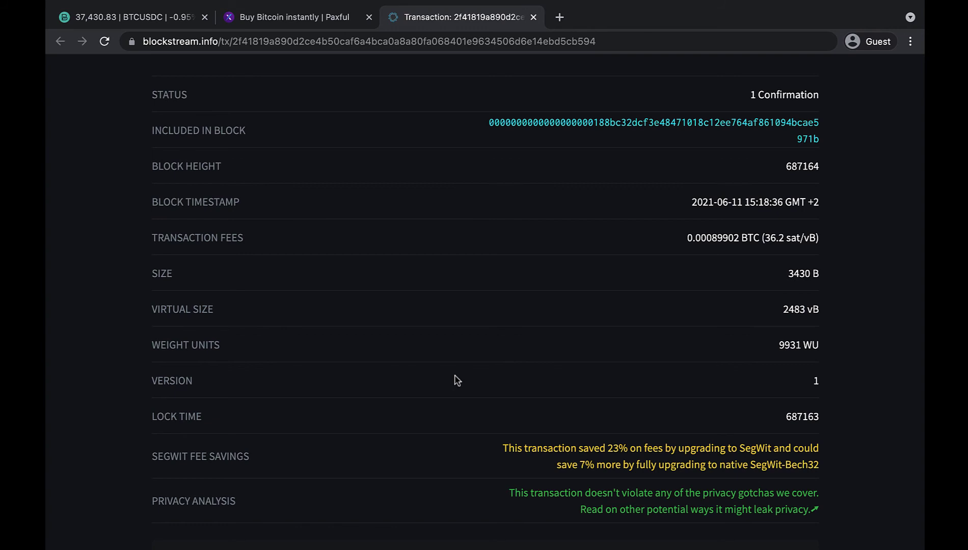
scroll(457, 380, down, 1)
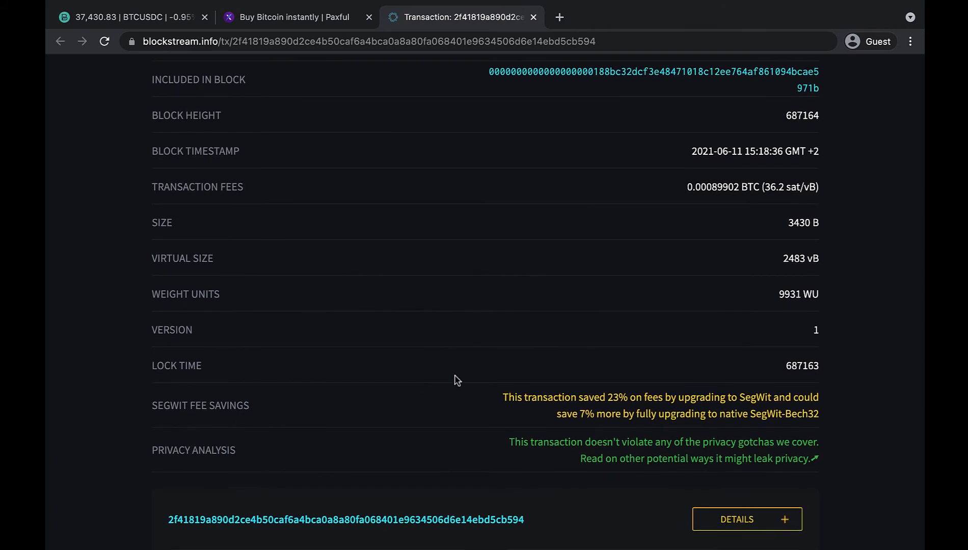
scroll(457, 379, down, 1)
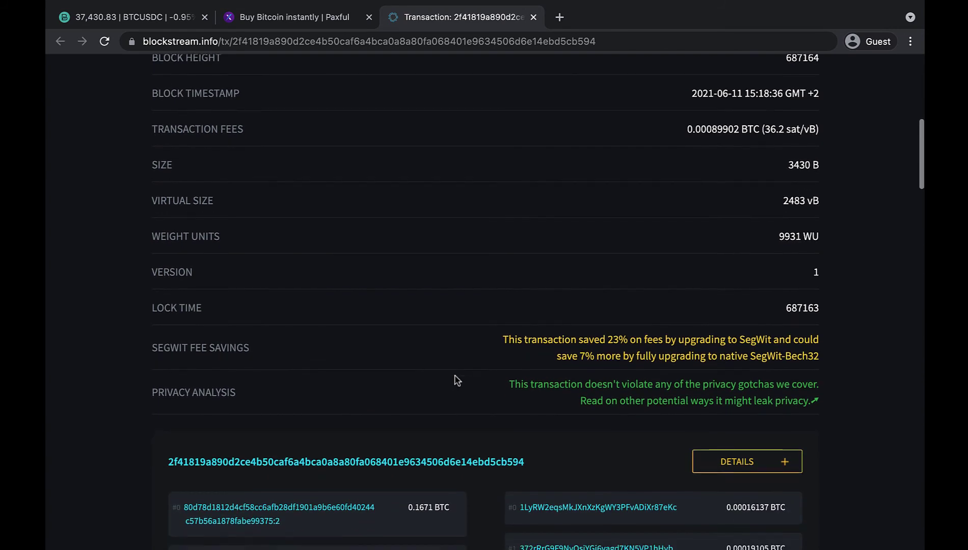
scroll(457, 380, down, 1)
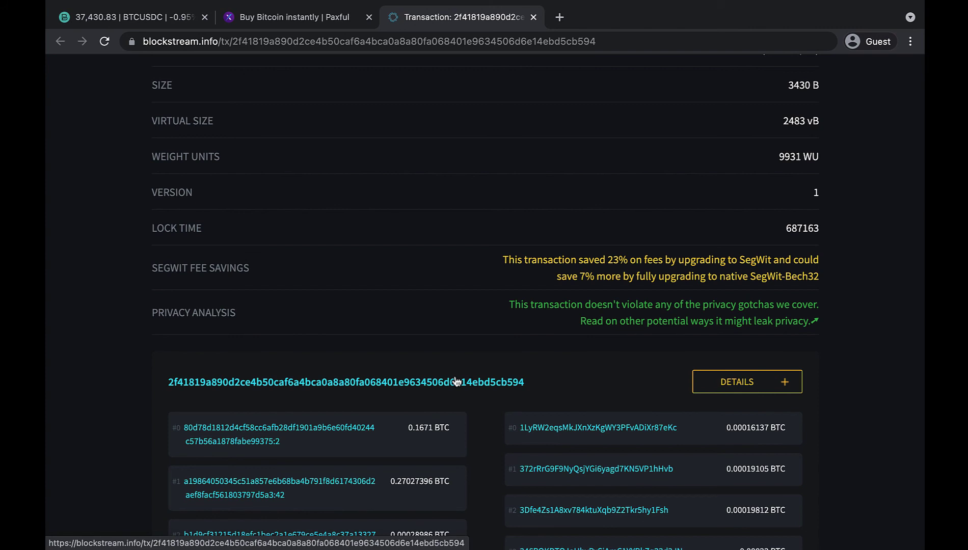
scroll(456, 382, down, 3)
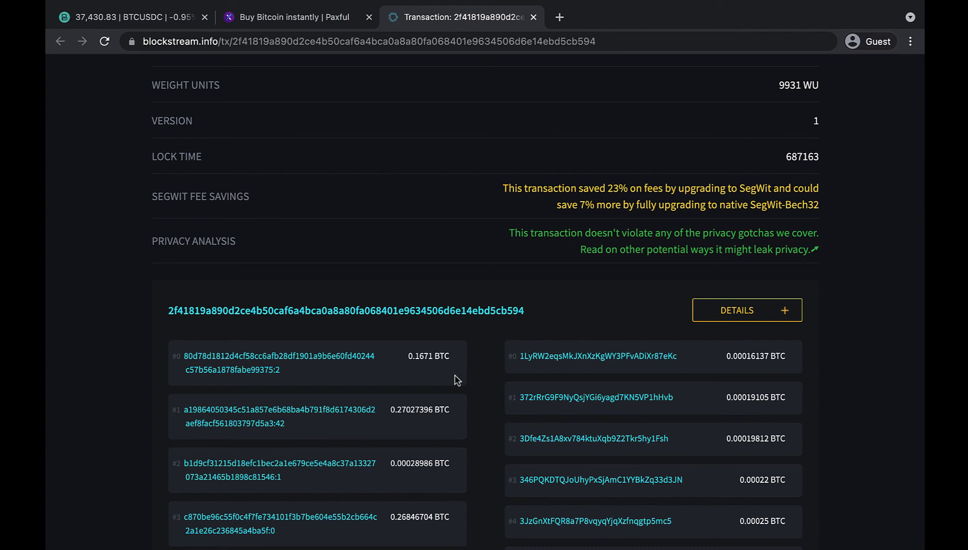
Step: Copy Paxful's recipient address, compare it with Beaxy's BTC deposit address, and find it on Blockstream
click(319, 22)
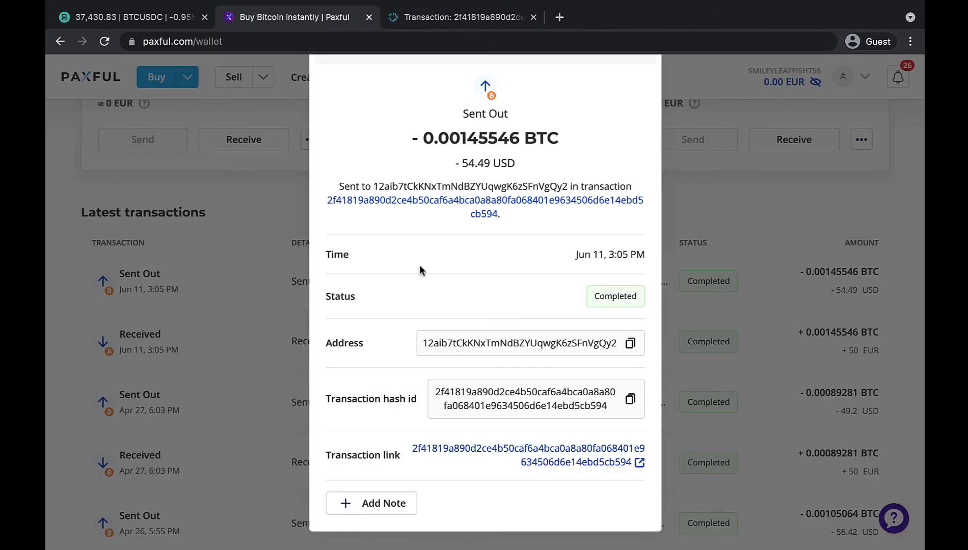
click(631, 346)
click(162, 17)
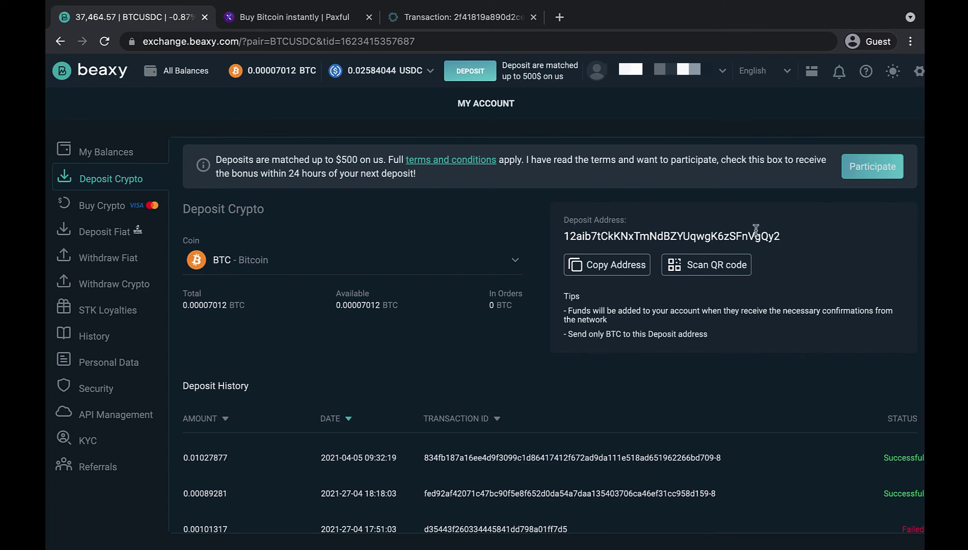
click(436, 18)
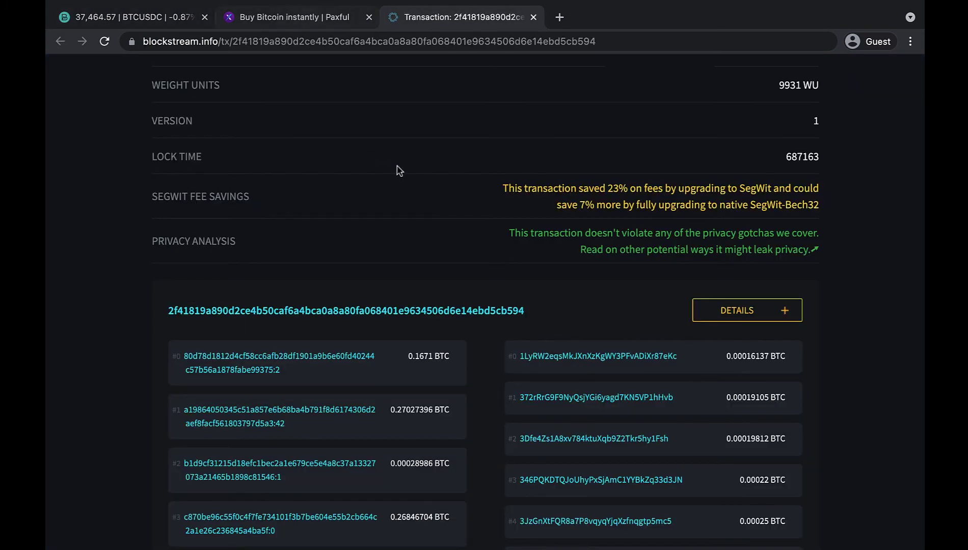
key(ctrl+f)
key(ctrl+v)
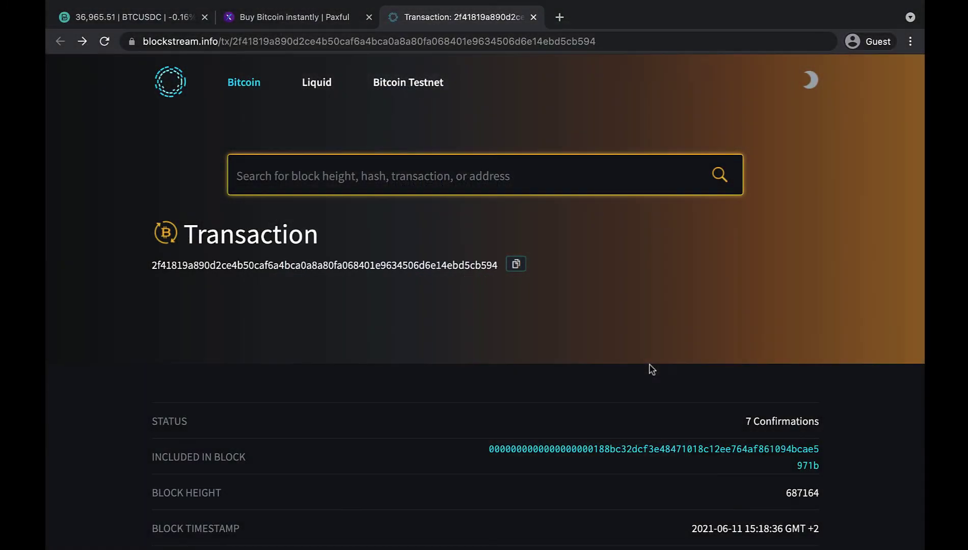
Step: Highlight the transaction's 7 Confirmations on Blockstream, recheck the Paxful wallet, then go to Beaxy's balances
scroll(652, 368, down, 2)
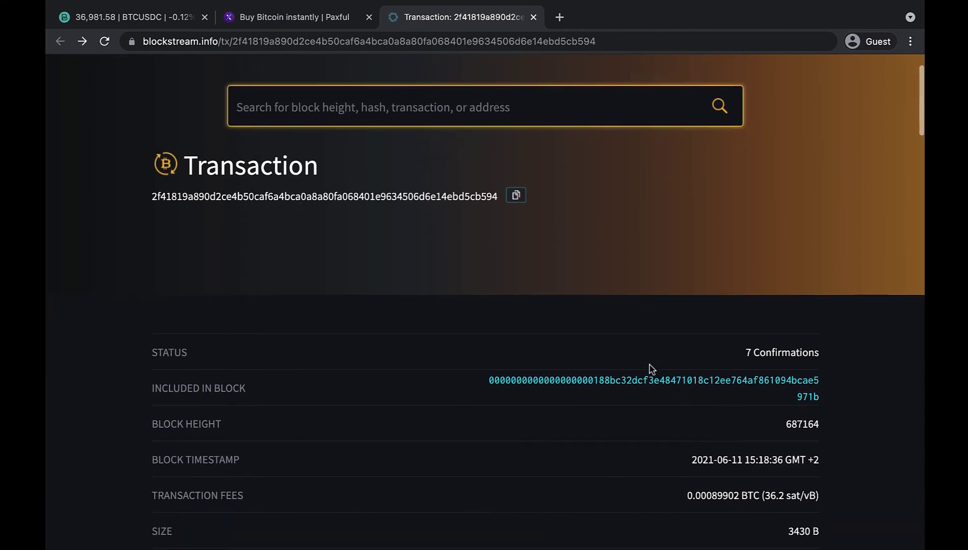
drag(746, 341, 823, 344)
scroll(824, 344, down, 1)
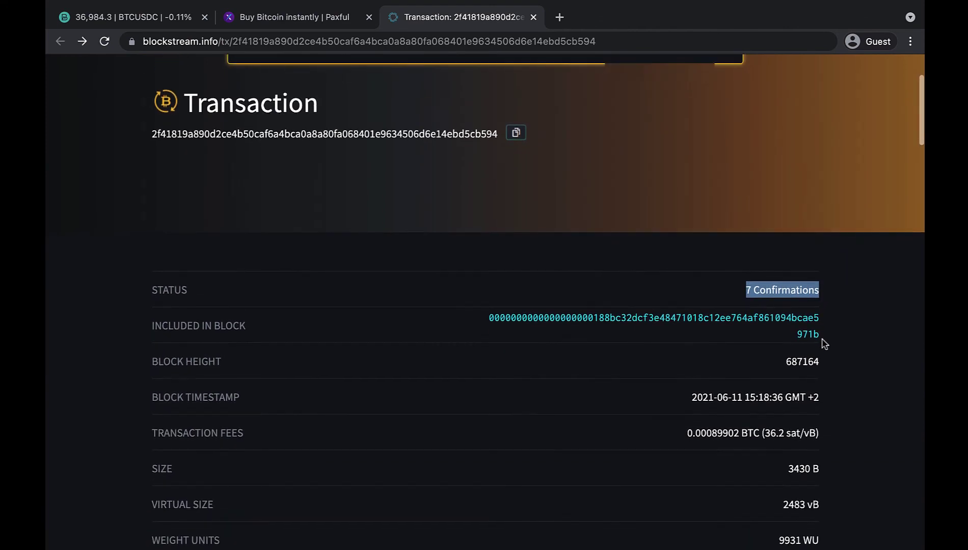
scroll(824, 344, down, 1)
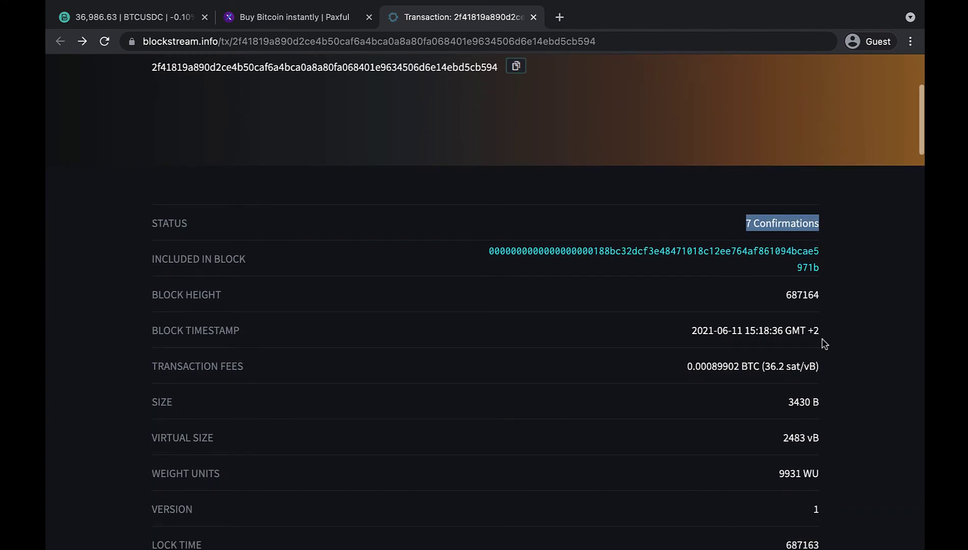
scroll(823, 344, up, 2)
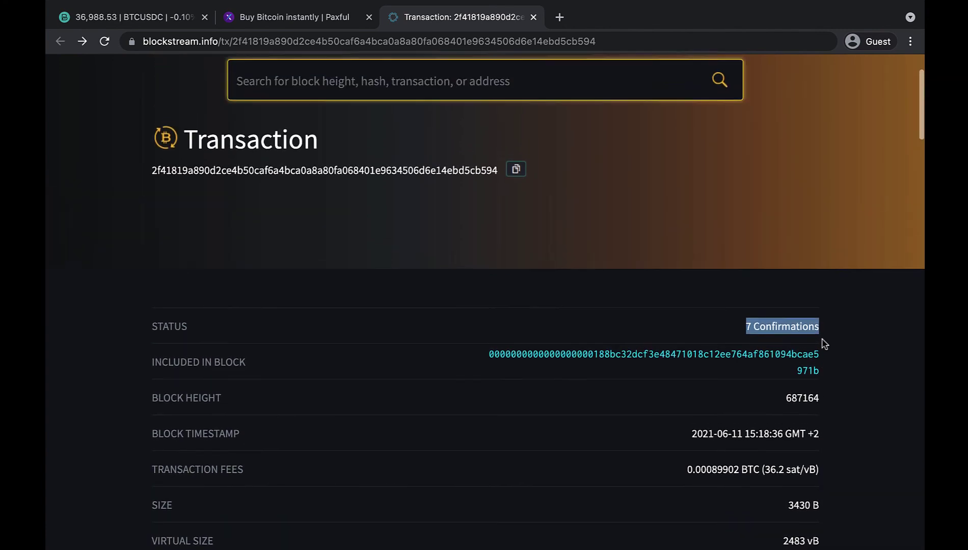
click(254, 23)
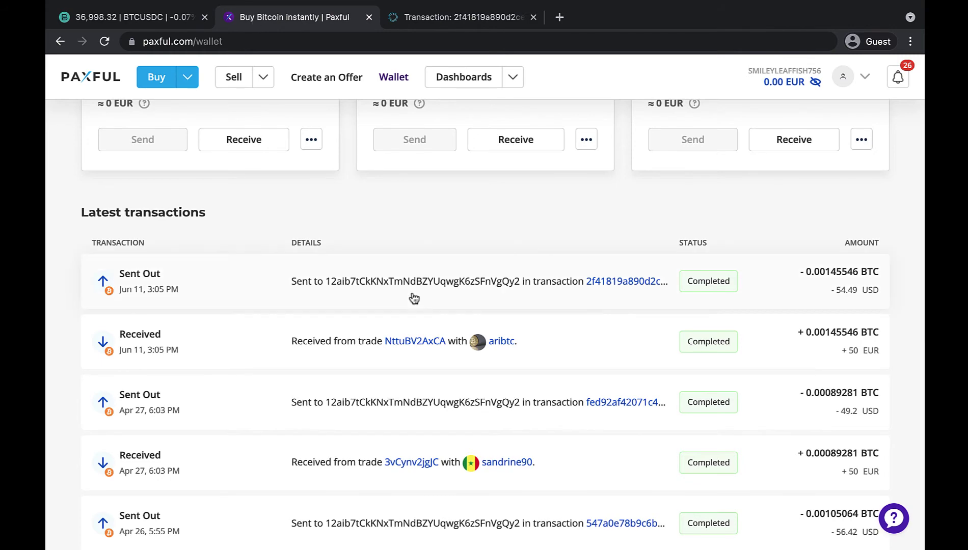
scroll(413, 300, up, 2)
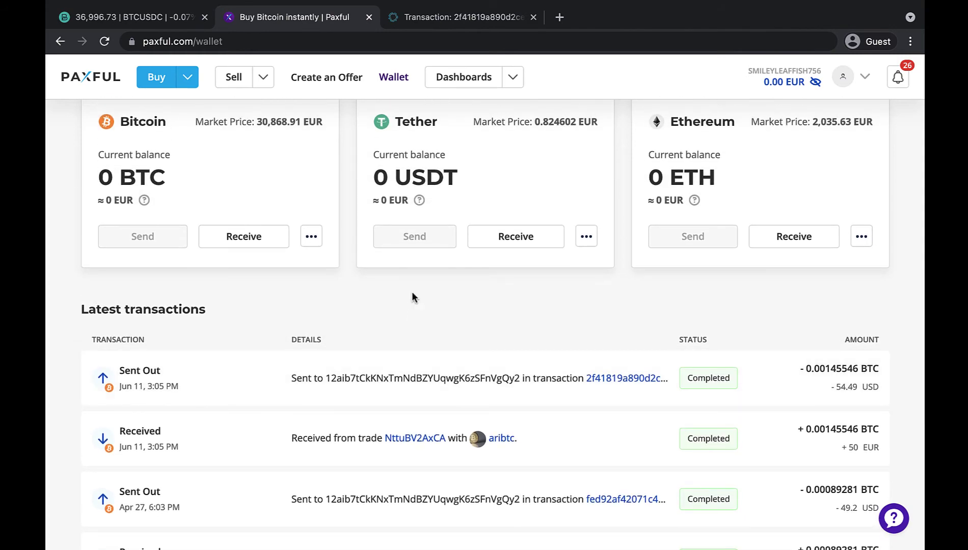
scroll(413, 296, down, 1)
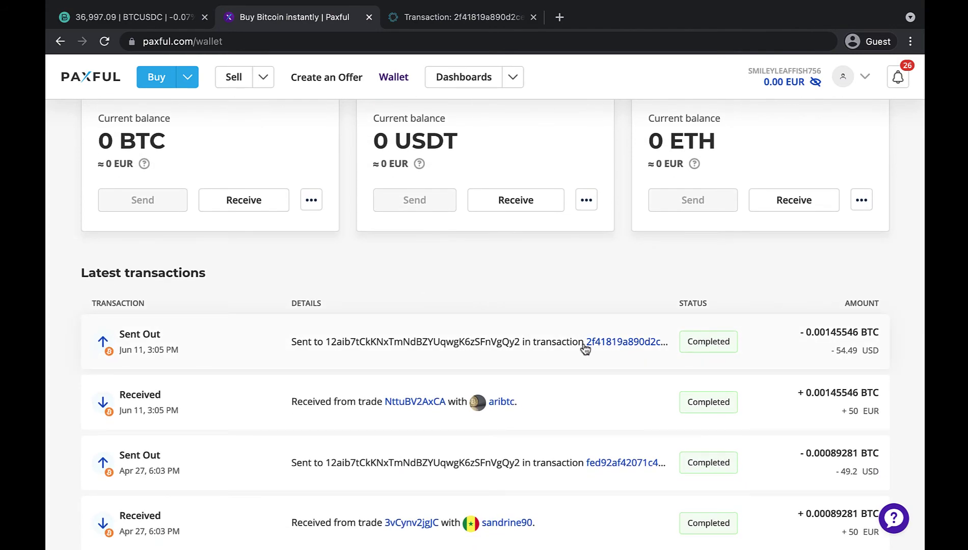
click(135, 18)
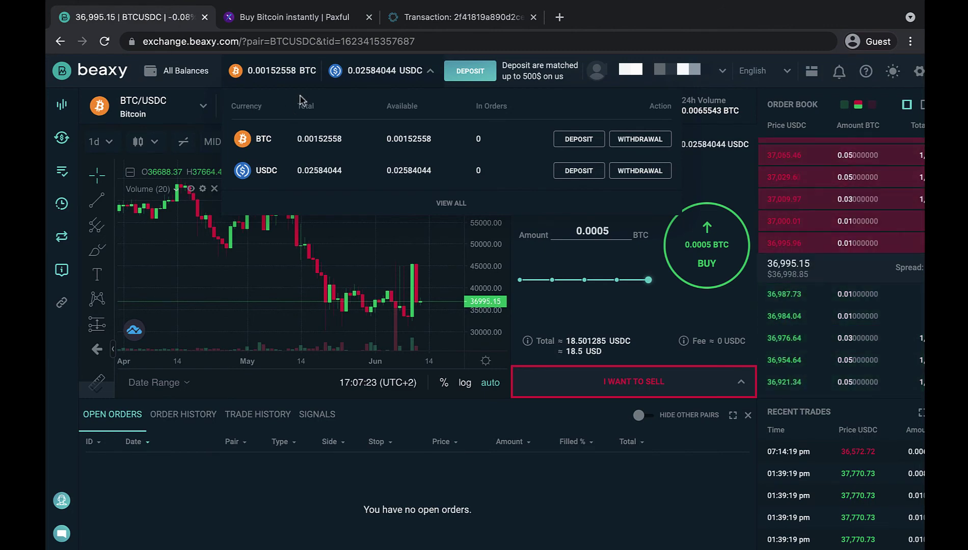
Step: Open Beaxy's BTC Deposit Crypto page, check the latest 0.00145546 BTC deposit in history, and return to BTC/USDC trading
click(271, 73)
click(271, 74)
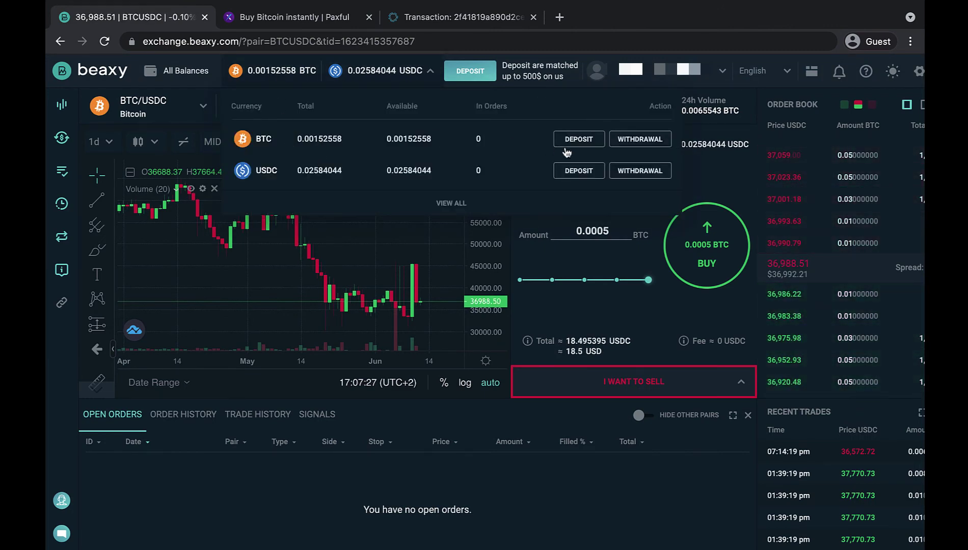
click(580, 140)
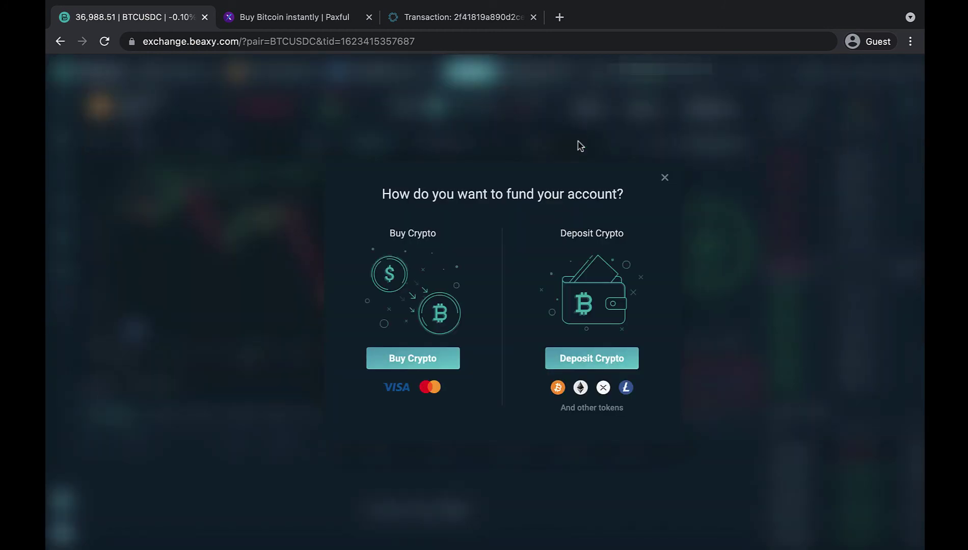
click(602, 358)
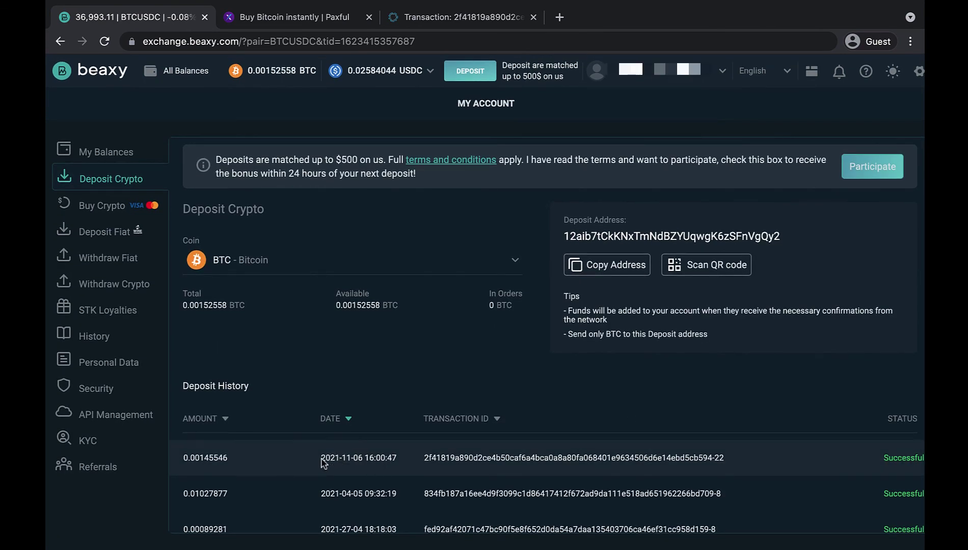
drag(322, 459, 398, 458)
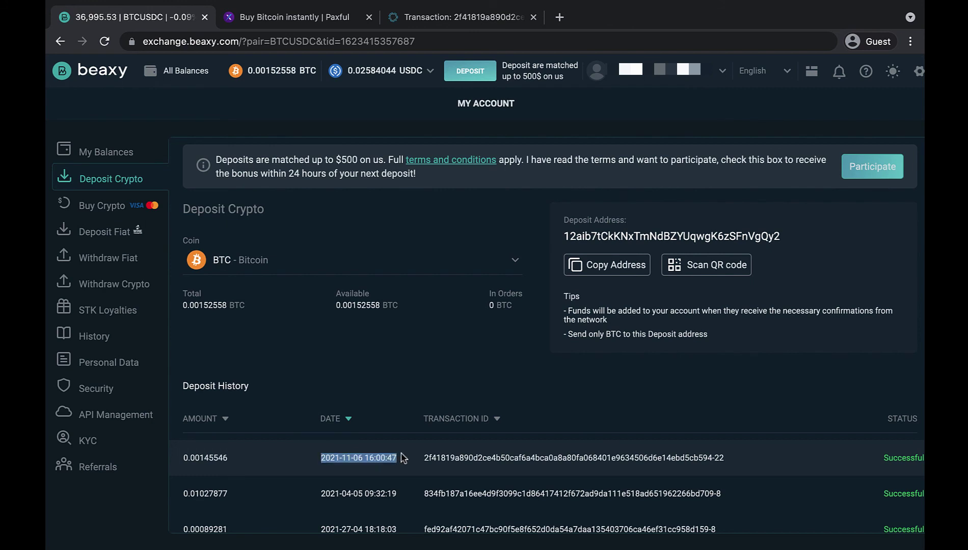
click(183, 458)
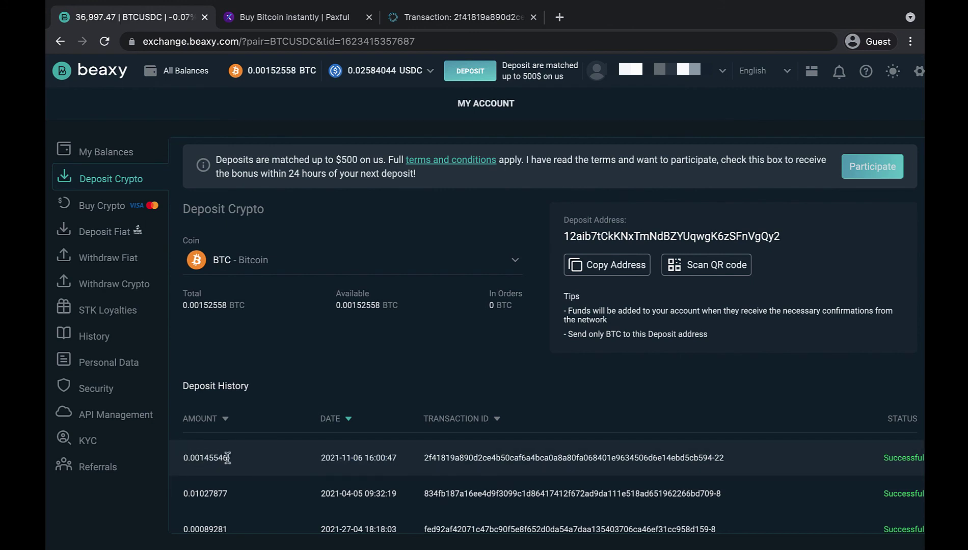
click(385, 138)
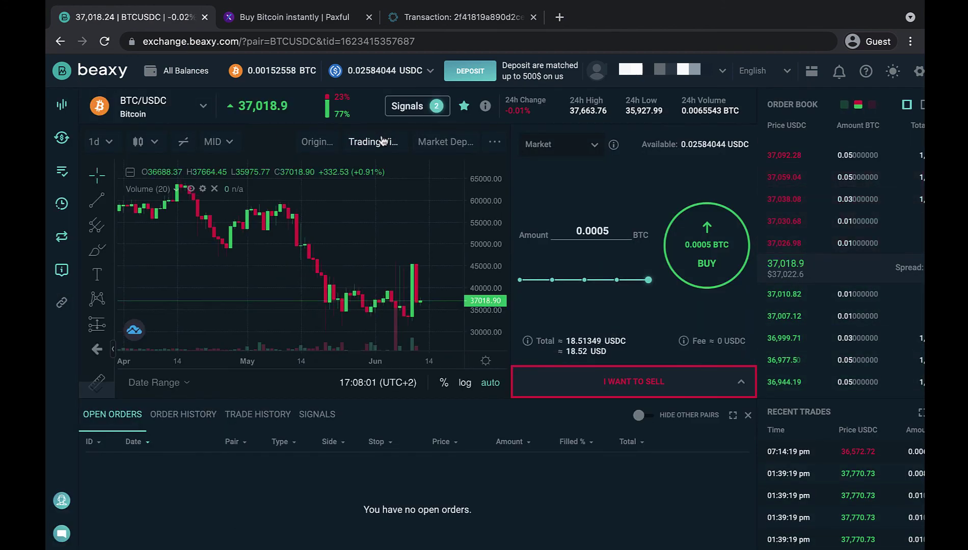
Step: View the Channel Down signal on BTC/USDC, then switch the market to ETH/USDC
click(410, 106)
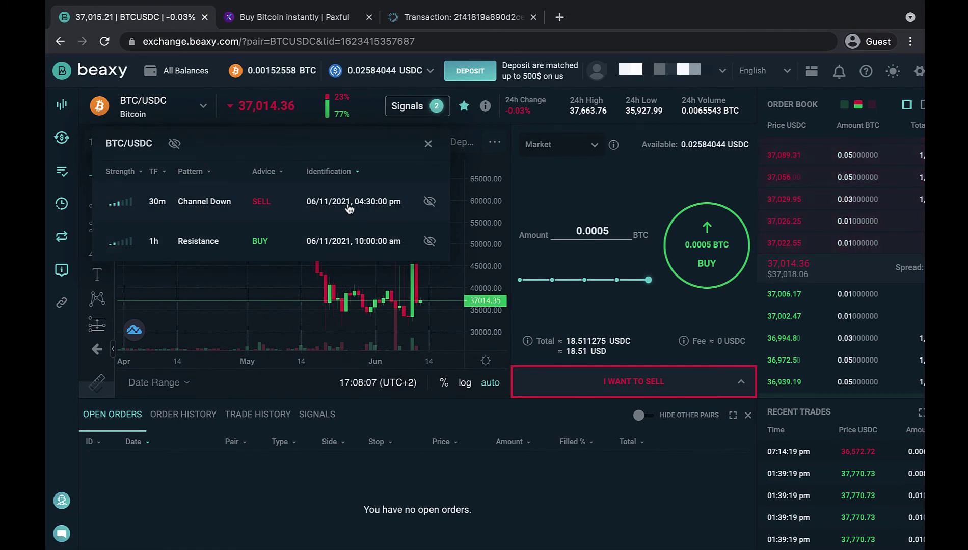
click(349, 206)
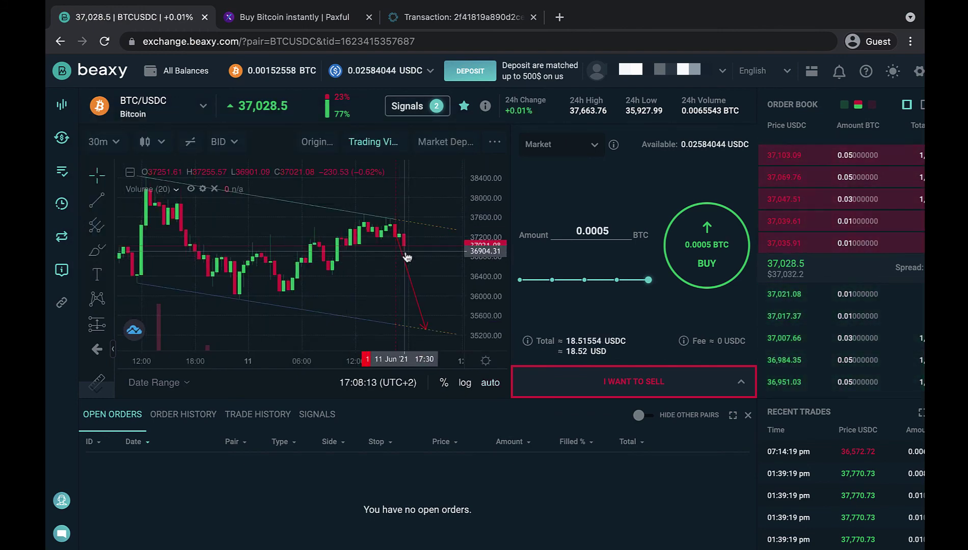
click(194, 113)
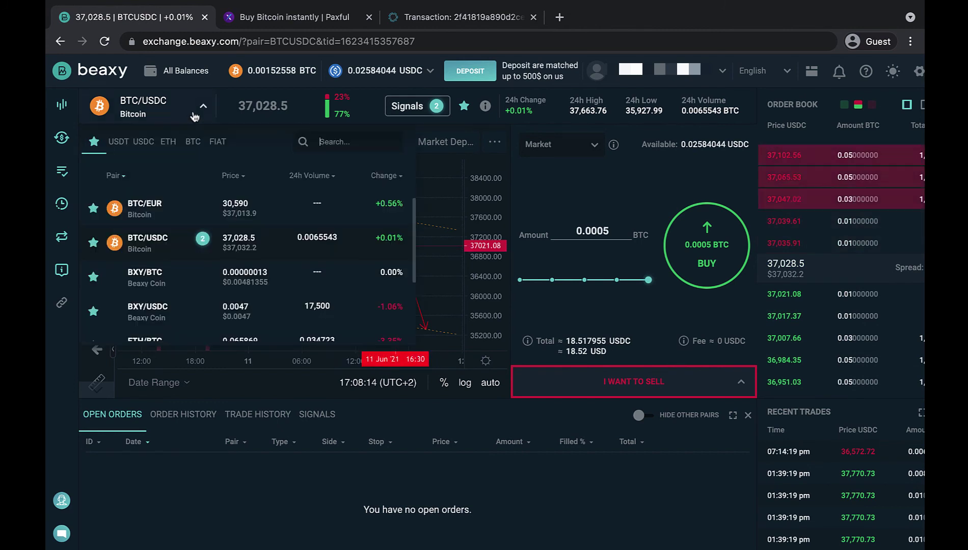
scroll(175, 239, down, 1)
scroll(173, 242, down, 3)
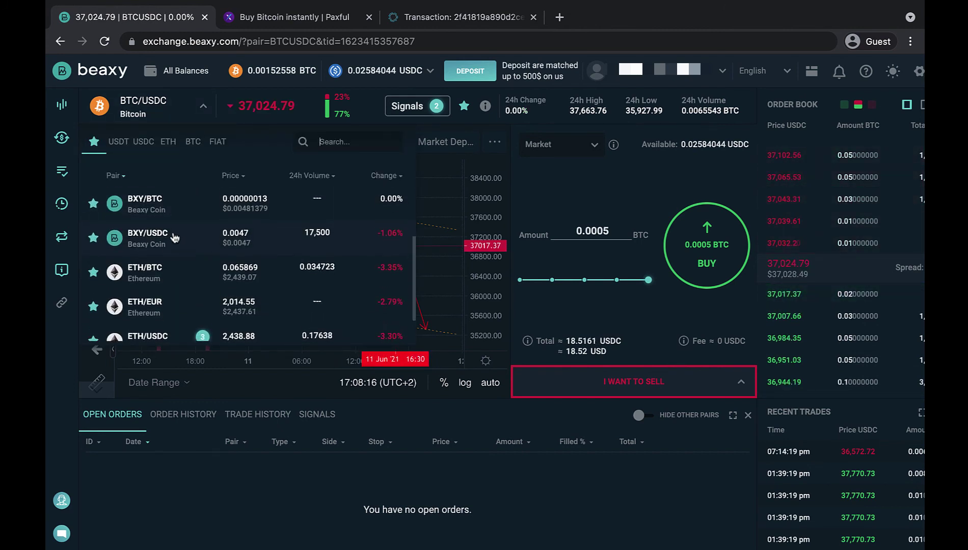
click(166, 324)
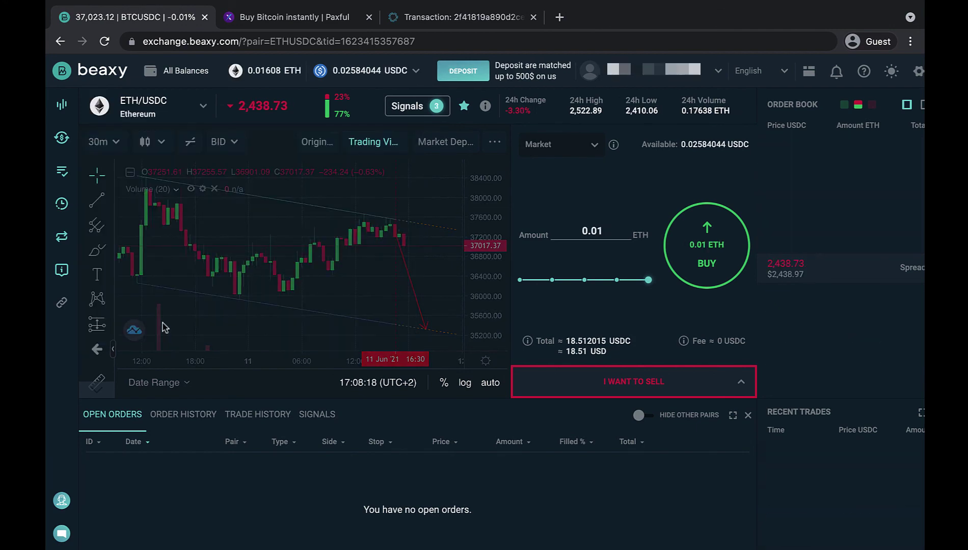
Step: Display the Triangle signal on the ETH/USDC chart and set the order form to sell ETH
click(407, 106)
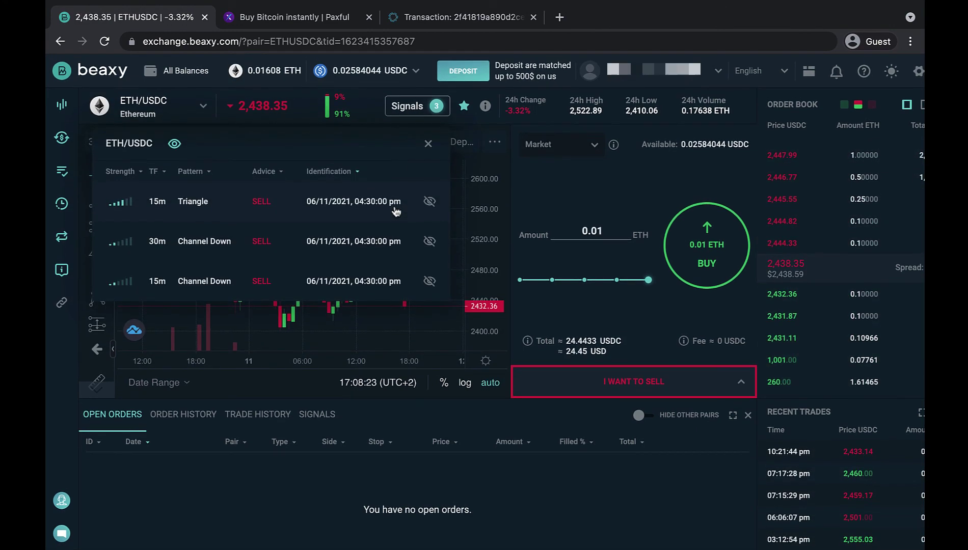
click(386, 206)
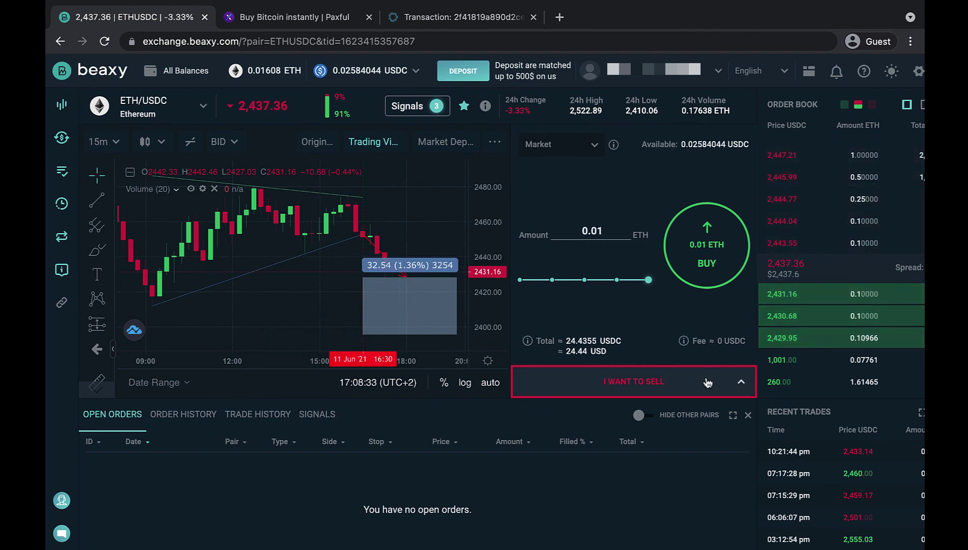
click(736, 390)
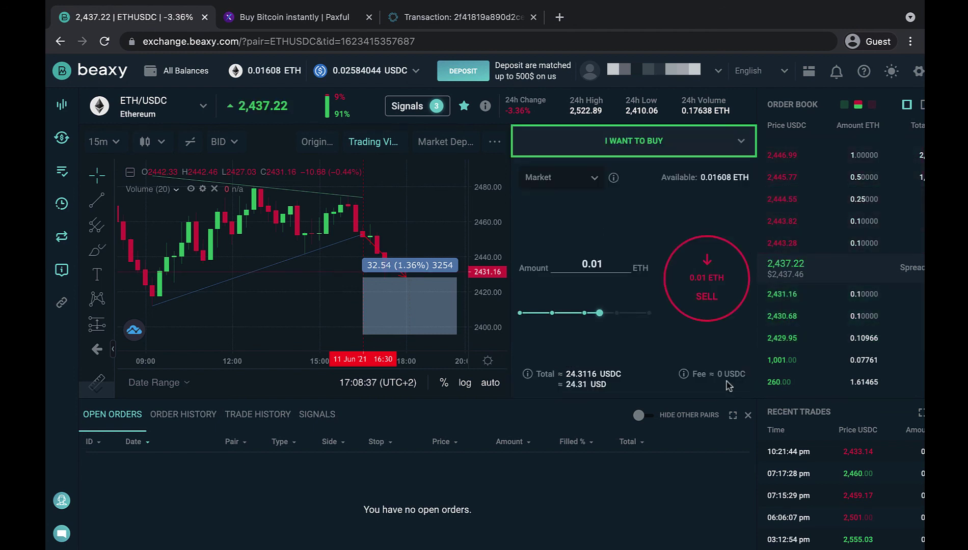
Step: Market-sell the full 0.01608 ETH, buy back 0.01186 ETH, then set a 0.01 ETH buy amount
drag(600, 314, 662, 317)
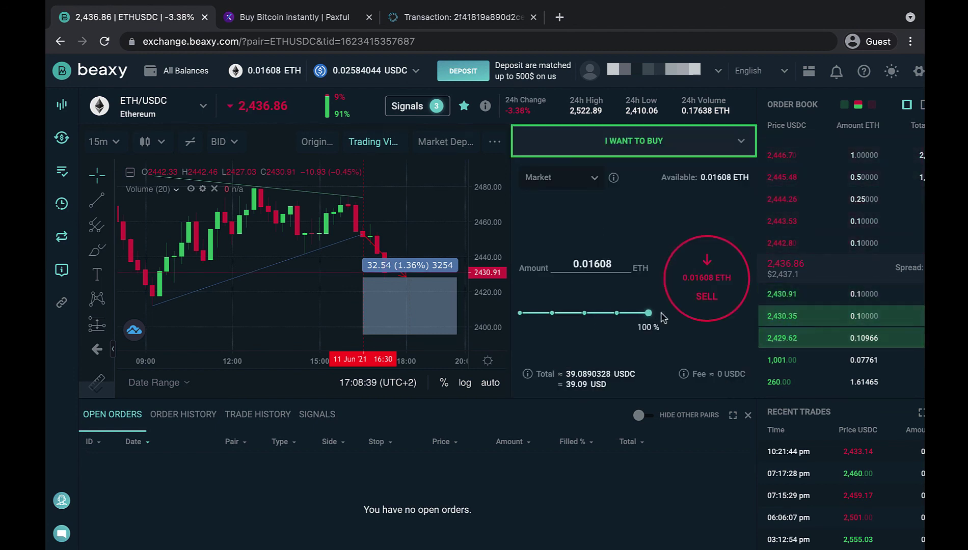
click(704, 289)
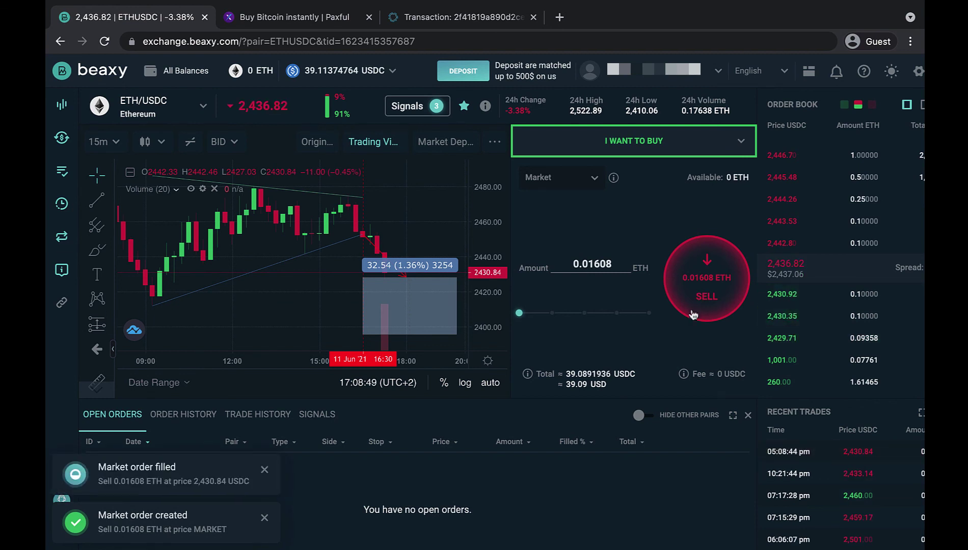
click(723, 150)
drag(636, 282, 671, 288)
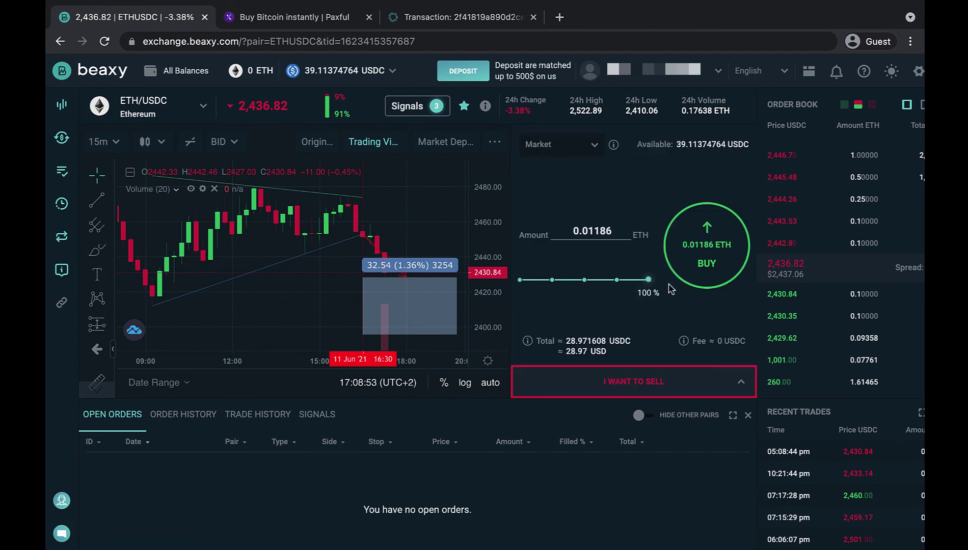
click(710, 250)
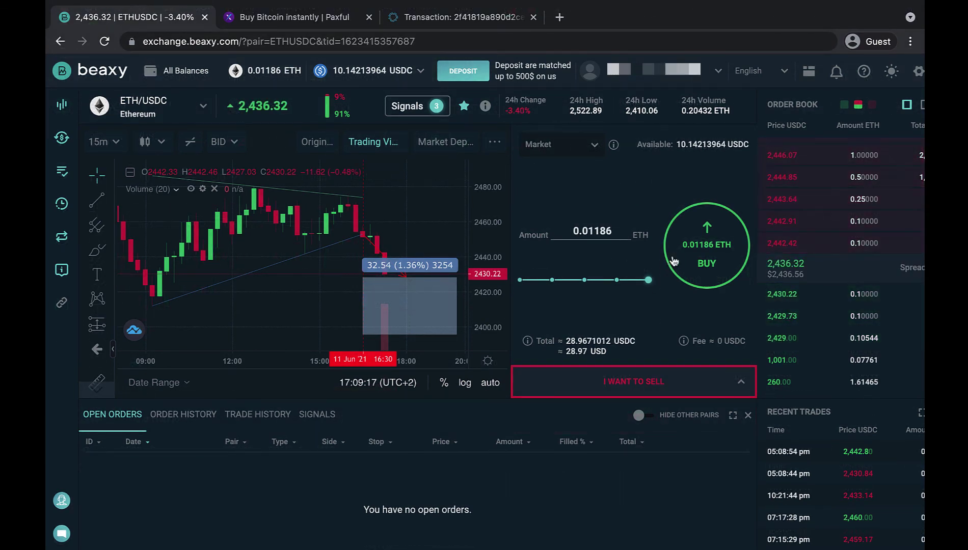
click(646, 280)
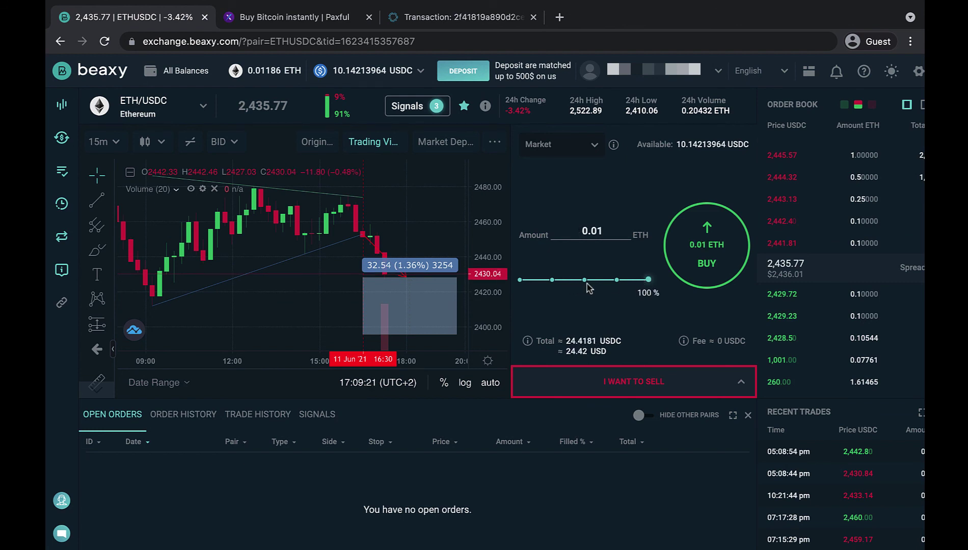